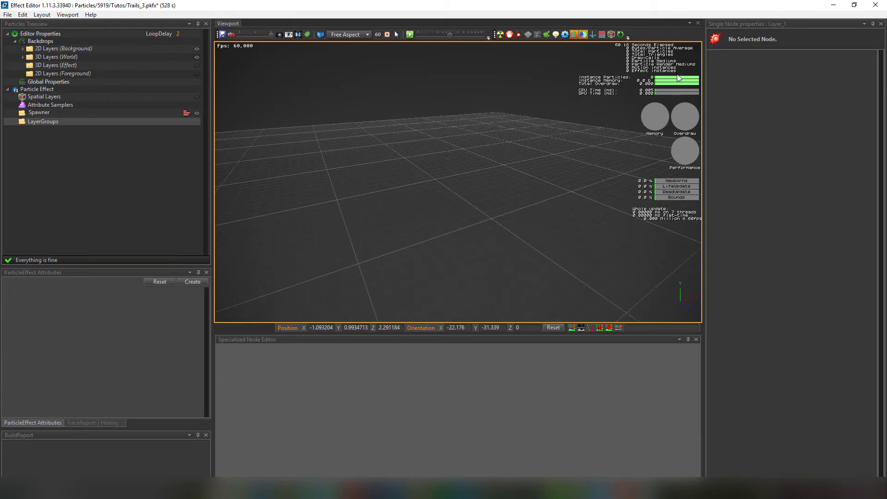
Step: Add a new layer to the Spawner folder of the particle effect
{"action": "right_click", "coordinate": [41, 114]}
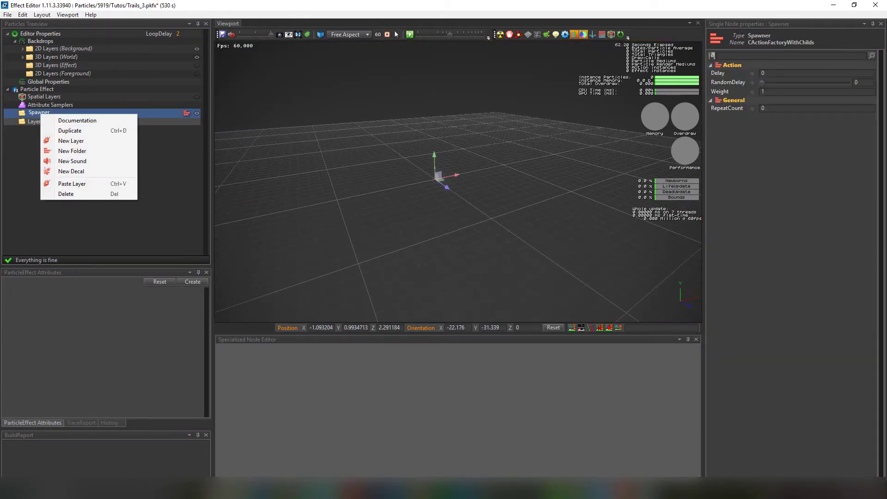
{"action": "left_click", "coordinate": [96, 144]}
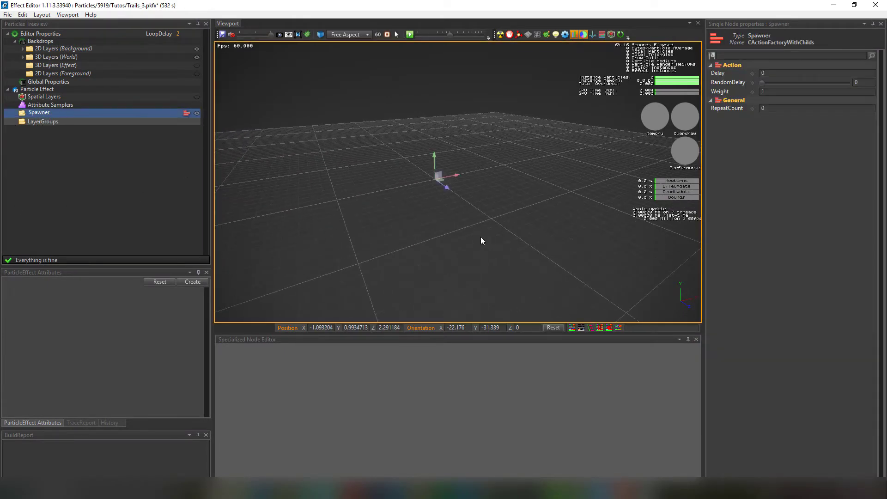
{"action": "scroll", "coordinate": [480, 236], "scroll_direction": "down", "scroll_amount": 3}
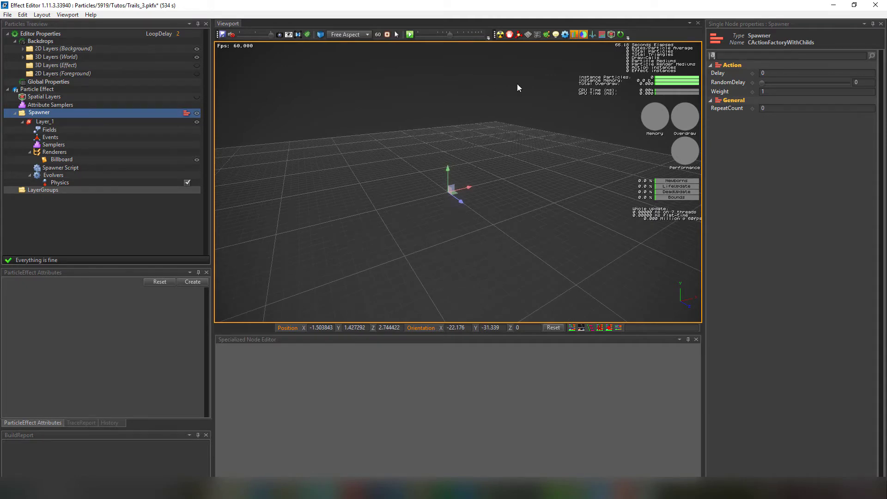
{"action": "scroll", "coordinate": [416, 120], "scroll_direction": "up", "scroll_amount": 2}
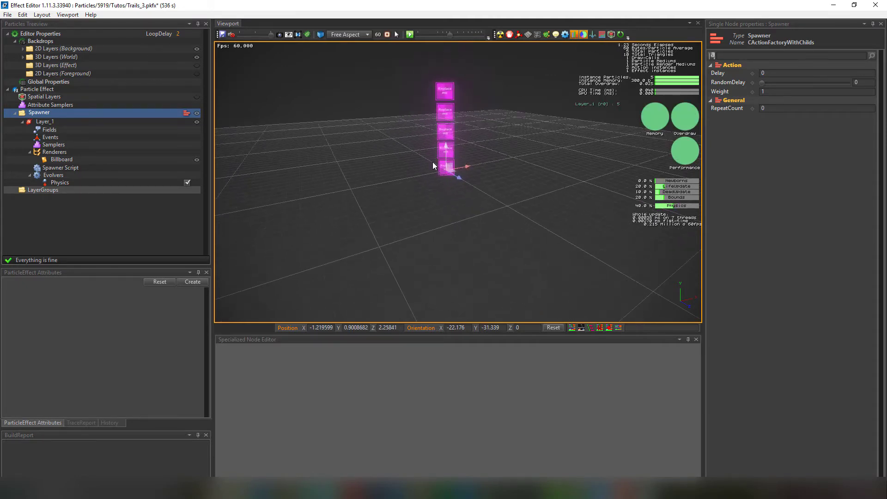
Step: Remove the Velocity assignment from Layer_1's spawner script
{"action": "left_click", "coordinate": [65, 168]}
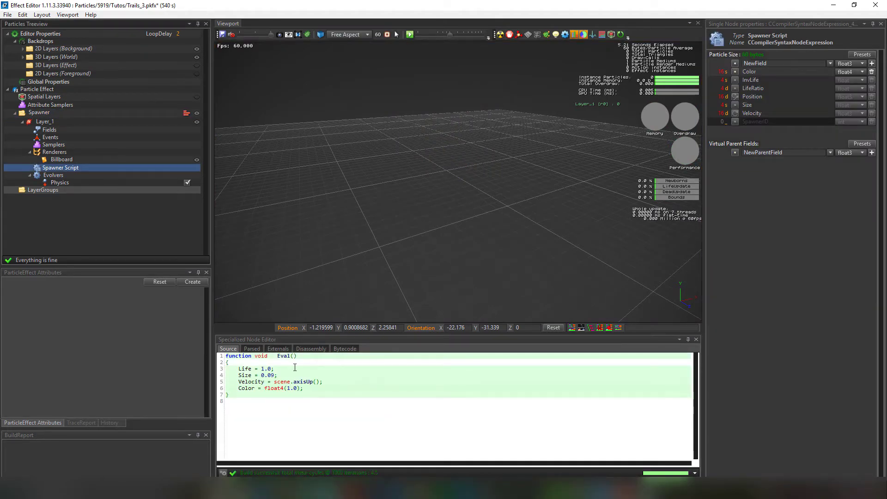
{"action": "left_click", "coordinate": [377, 377]}
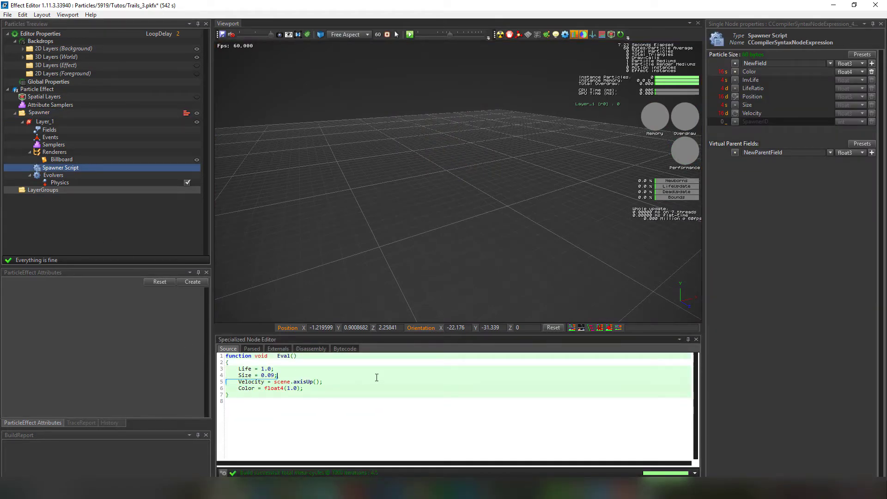
{"action": "key", "text": "shift+End"}
{"action": "key", "text": "Delete"}
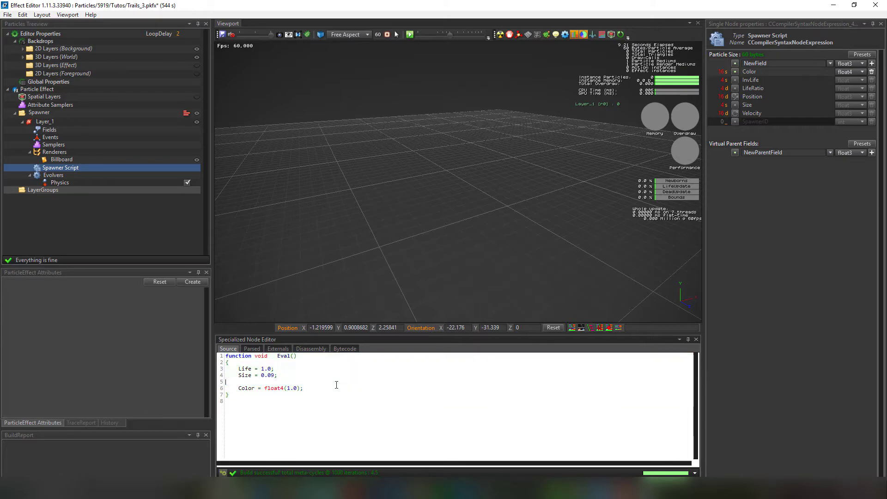
Step: Configure Layer_1 with SpawnCountMode TotalParticleCount, DurationInSeconds 0 and SpawnCount 1
{"action": "left_click", "coordinate": [55, 122]}
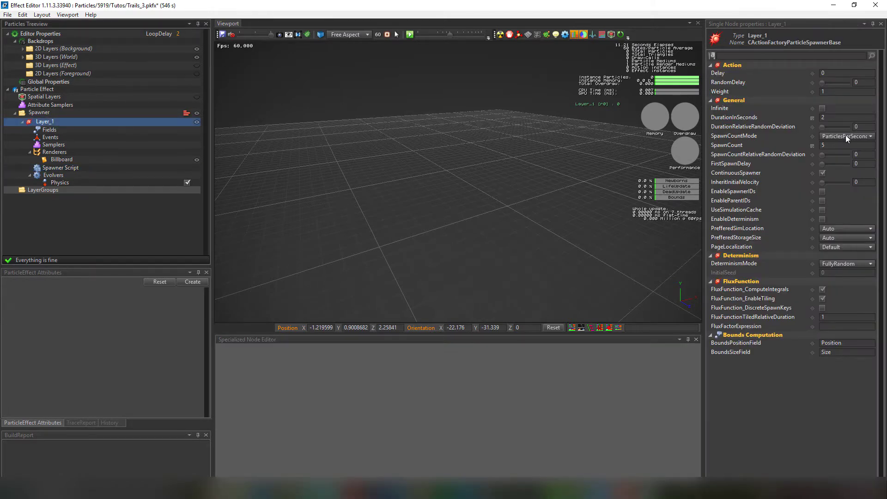
{"action": "left_click", "coordinate": [848, 135]}
{"action": "left_click", "coordinate": [836, 155]}
{"action": "type", "text": "0"}
{"action": "key", "text": "Tab"}
{"action": "key", "text": "Tab"}
{"action": "key", "text": "Tab"}
{"action": "key", "text": "Tab"}
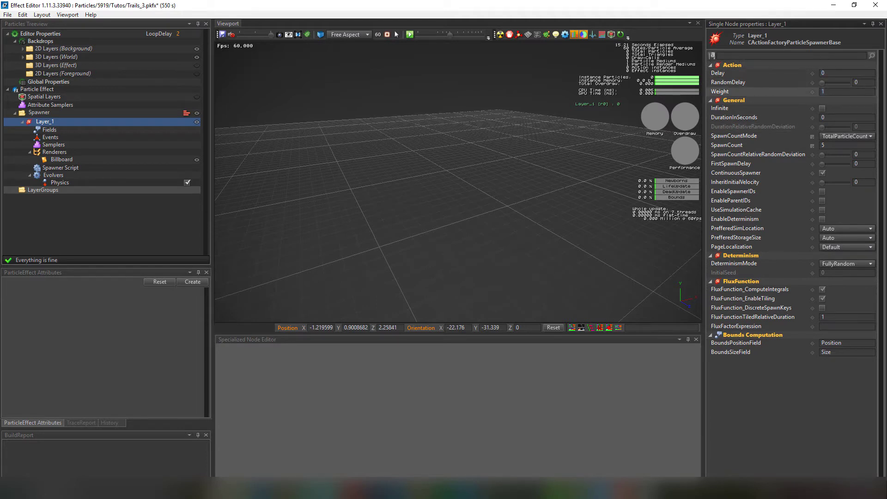
{"action": "left_click", "coordinate": [827, 145]}
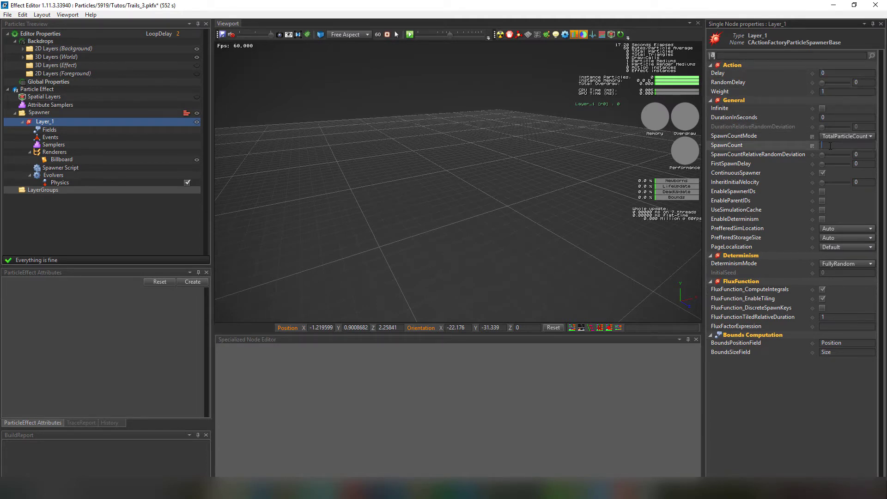
{"action": "scroll", "coordinate": [525, 152], "scroll_direction": "down", "scroll_amount": 2}
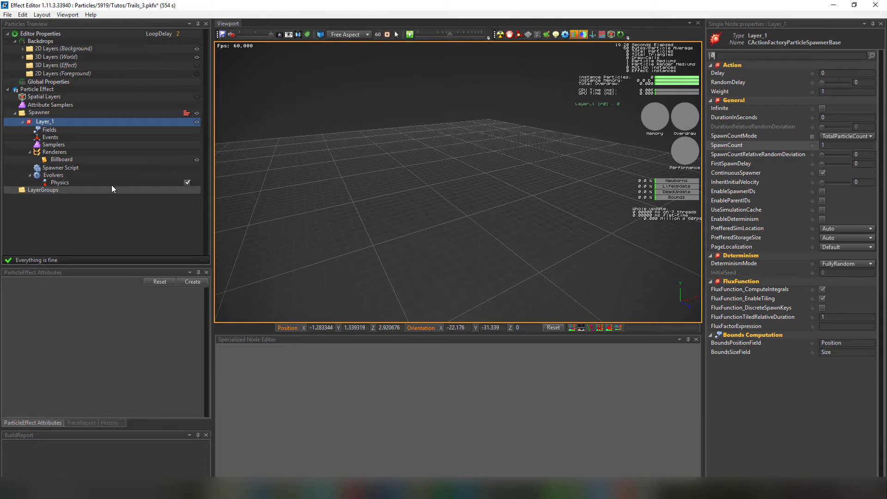
Step: Add a CParticleEvolver_Spawner to Layer_1's evolvers and restart the effect
{"action": "right_click", "coordinate": [65, 177]}
{"action": "mouse_move", "coordinate": [111, 245]}
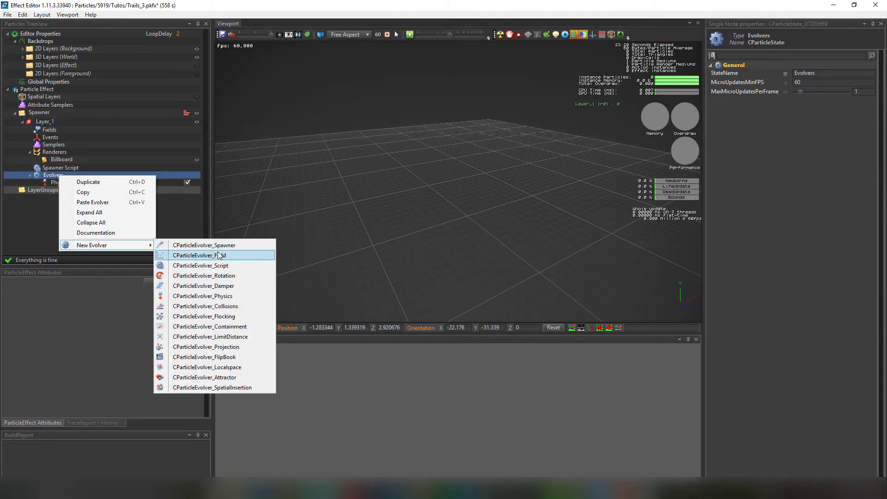
{"action": "left_click", "coordinate": [219, 250]}
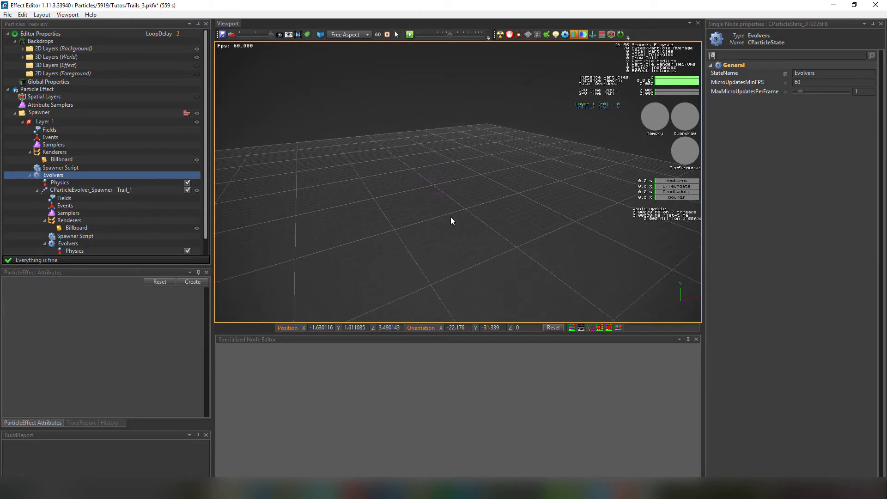
{"action": "key", "text": "ctrl+r"}
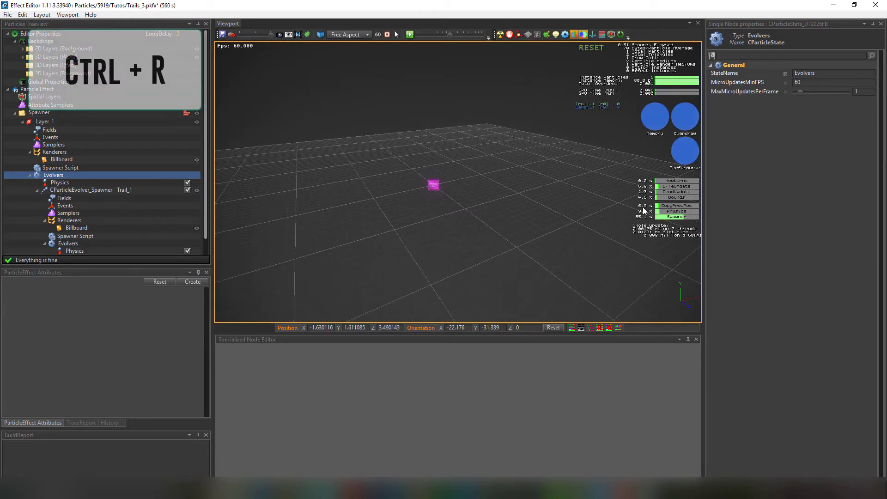
Step: Set the SpawnMetric of the Trail_1 spawner evolver to Time and restart the effect
{"action": "left_click", "coordinate": [96, 176]}
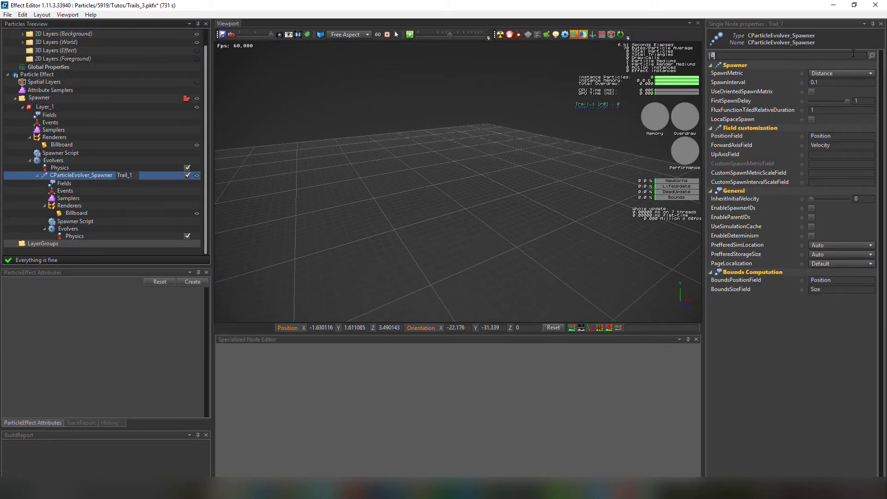
{"action": "left_click", "coordinate": [840, 75]}
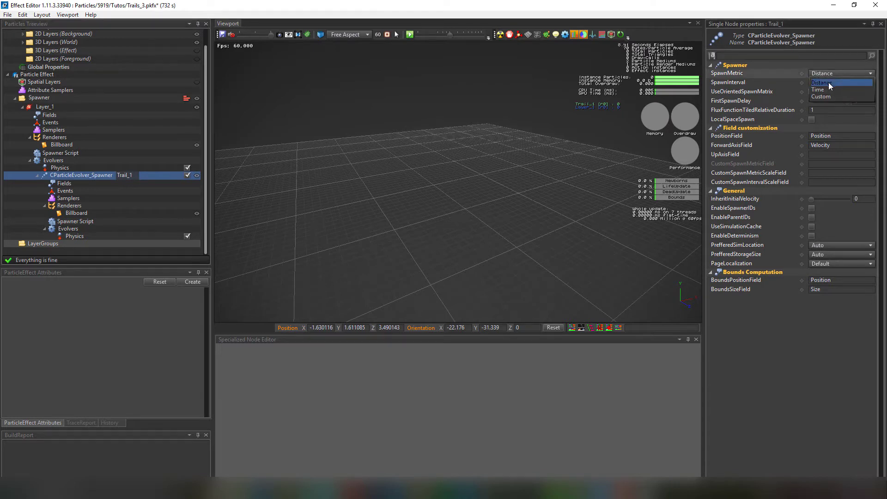
{"action": "left_click", "coordinate": [825, 87]}
{"action": "left_click", "coordinate": [511, 187]}
{"action": "right_click_drag", "start_coordinate": [524, 221], "coordinate": [494, 207]}
{"action": "key", "text": "ctrl+r"}
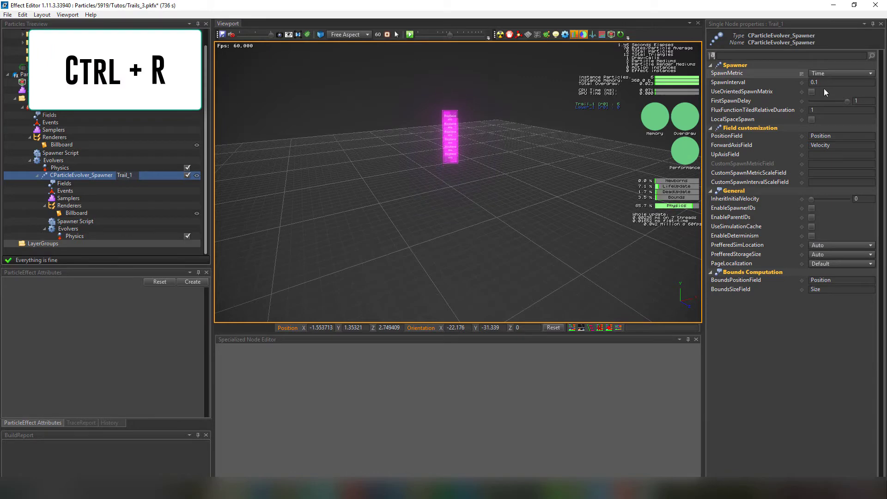
Step: In Trail_1's spawner script, delete the Velocity line and set Life to infinity, then replay the effect
{"action": "left_click", "coordinate": [87, 222]}
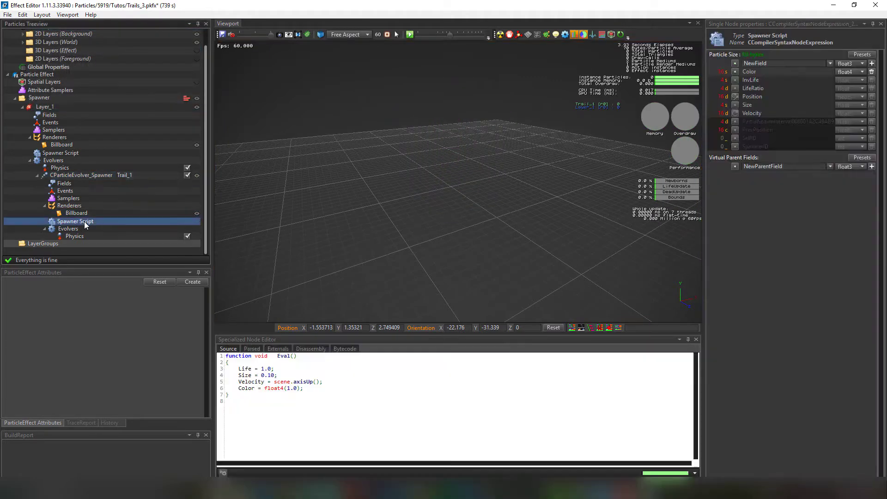
{"action": "left_click", "coordinate": [240, 383]}
{"action": "key", "text": "ctrl+x"}
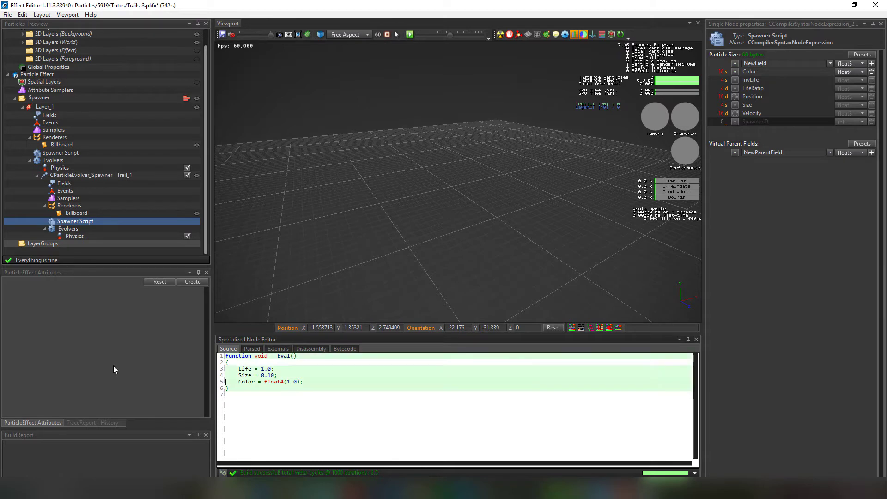
{"action": "left_click_drag", "start_coordinate": [261, 370], "coordinate": [271, 369]}
{"action": "type", "text": "infinity"}
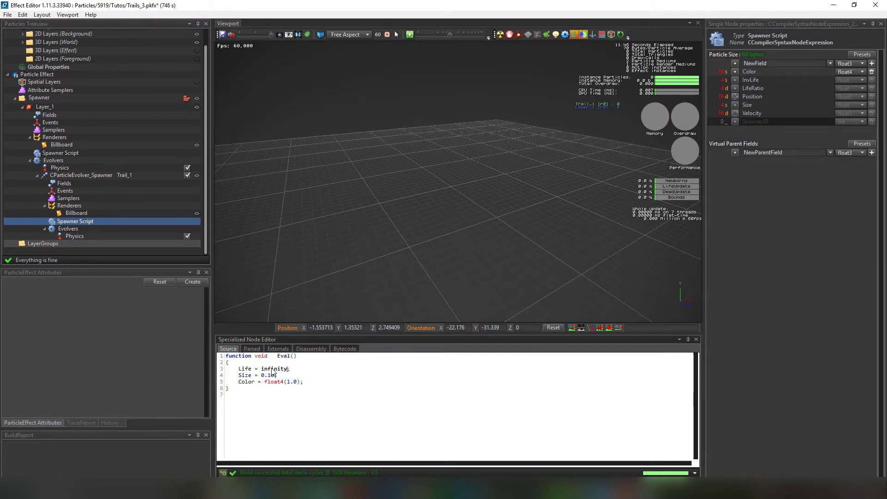
{"action": "left_click", "coordinate": [365, 256]}
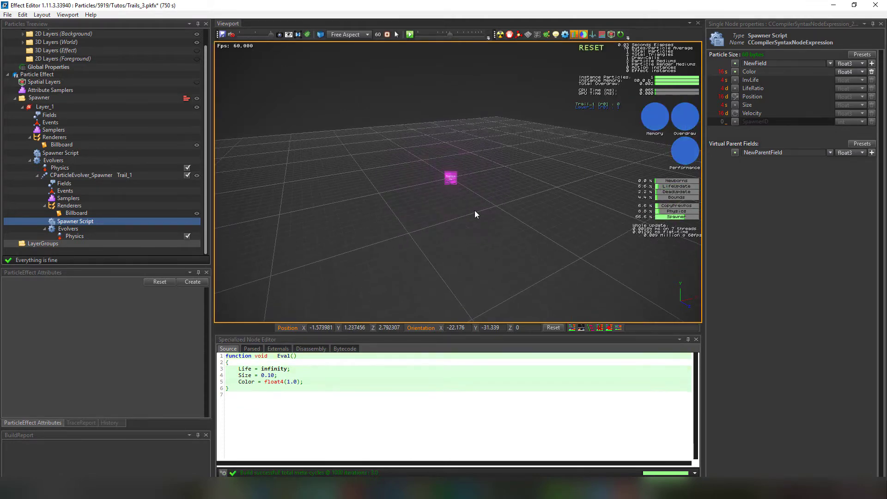
Step: Add a CParticleRenderer_Ribbon to Trail_1's renderers and delete its Billboard renderer
{"action": "right_click", "coordinate": [69, 205]}
{"action": "mouse_move", "coordinate": [118, 253]}
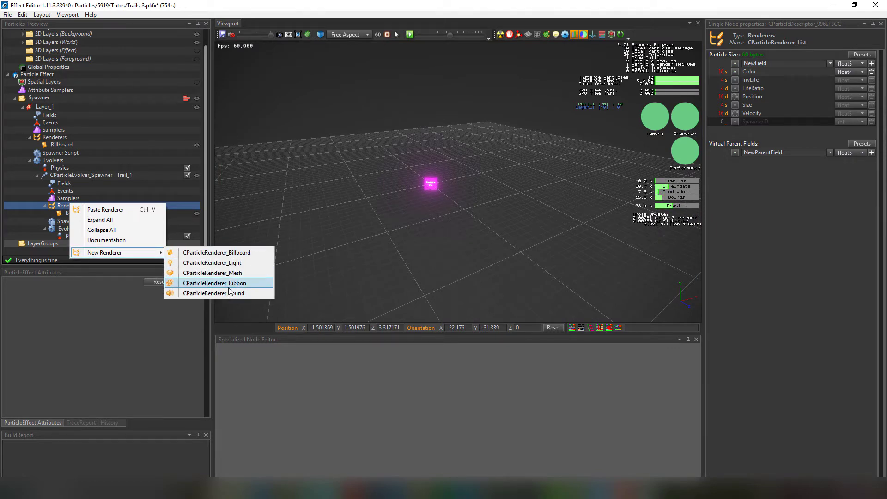
{"action": "left_click", "coordinate": [216, 283]}
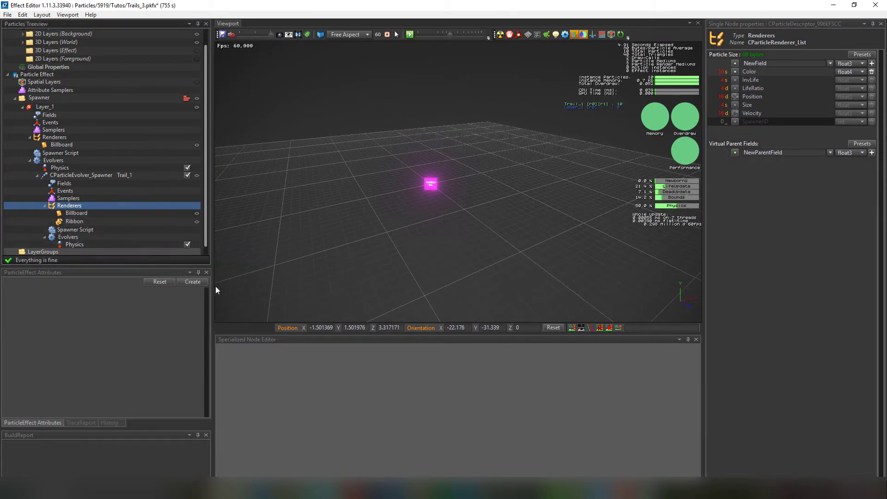
{"action": "left_click", "coordinate": [78, 214]}
{"action": "key", "text": "Delete"}
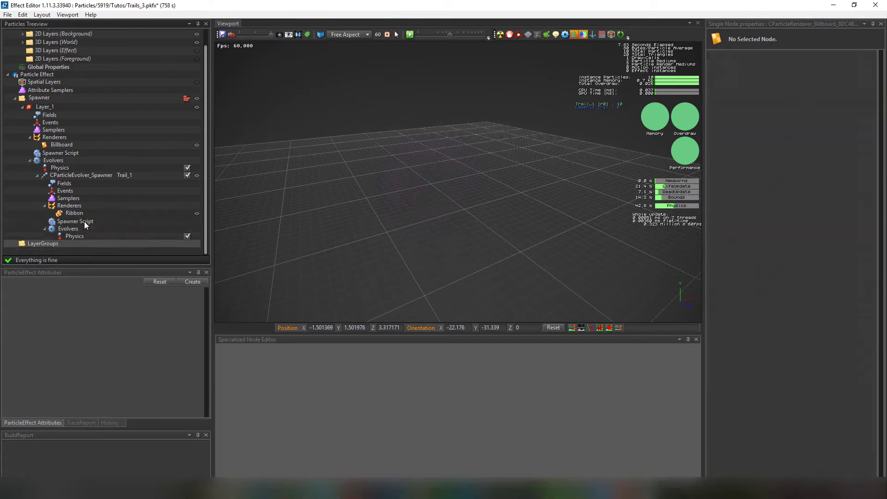
Step: Add the line "sLR = spawner.LifeRatio;" below Color in Trail_1's spawner script
{"action": "left_click", "coordinate": [75, 222]}
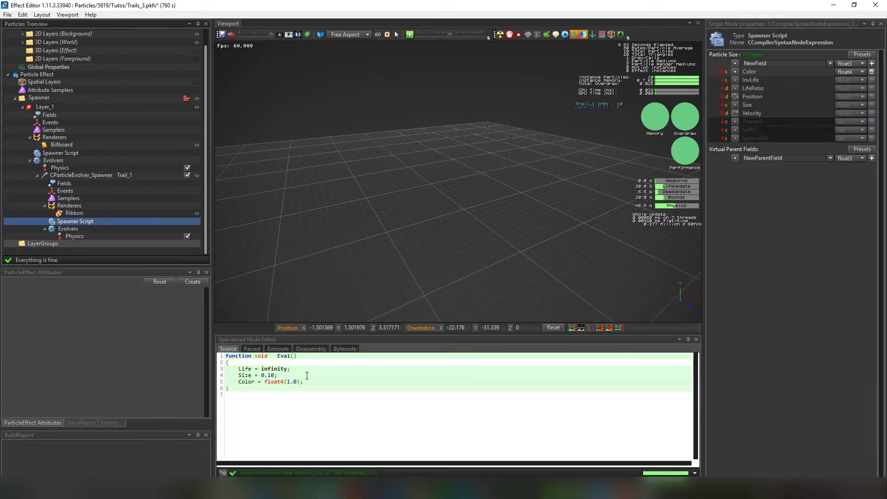
{"action": "left_click", "coordinate": [322, 380]}
{"action": "key", "text": "Return"}
{"action": "key", "text": "Return"}
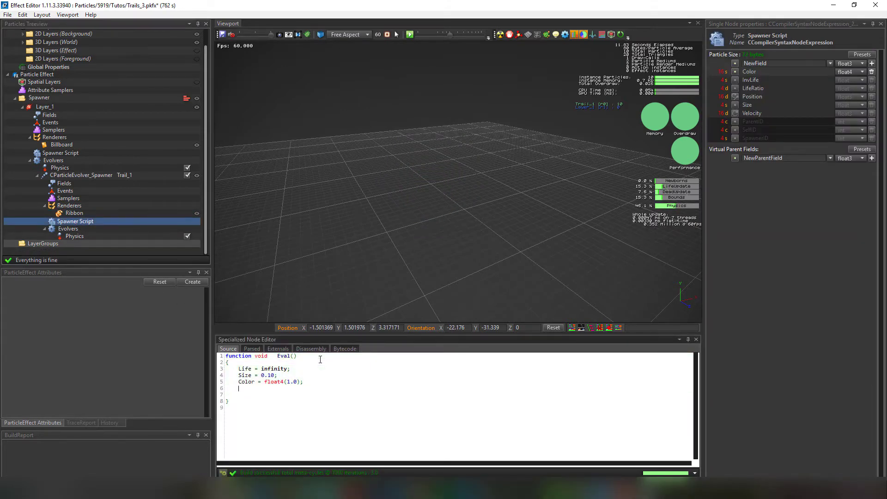
{"action": "type", "text": "sLR     = "}
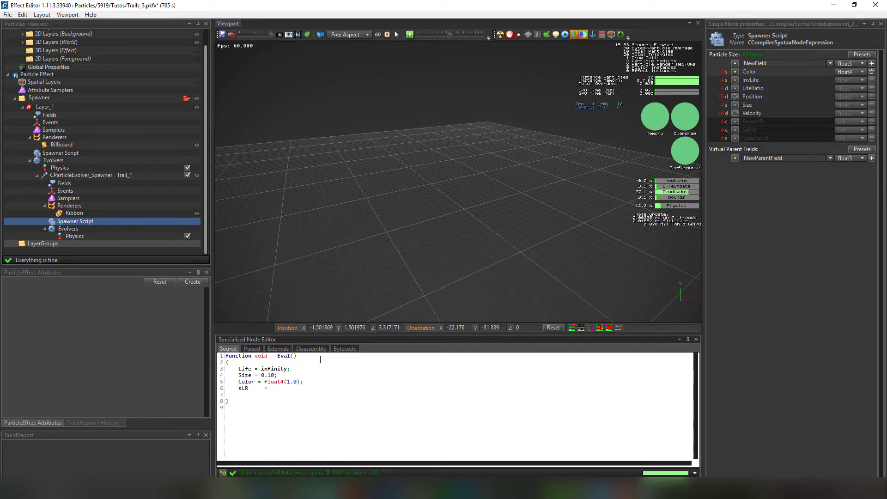
{"action": "type", "text": "spawner.LifeRatio;"}
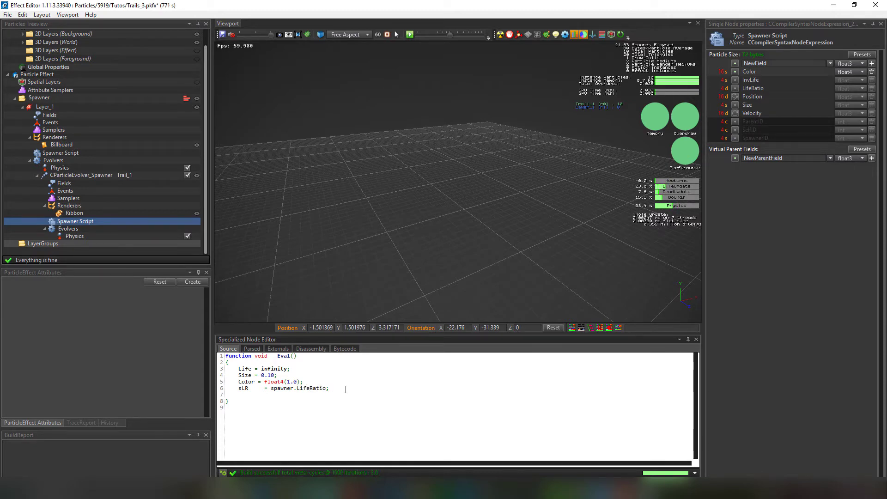
Step: Declare sLR as a new float field for Trail_1's particles
{"action": "double_click", "coordinate": [243, 388]}
{"action": "left_click", "coordinate": [767, 63]}
{"action": "key", "text": "ctrl+v"}
{"action": "left_click", "coordinate": [849, 63]}
{"action": "left_click", "coordinate": [842, 110]}
{"action": "left_click", "coordinate": [871, 64]}
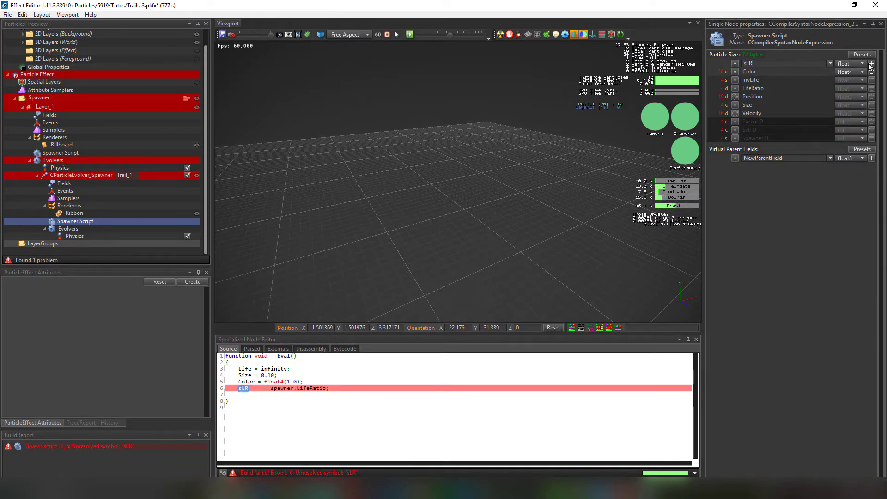
Step: Add "float t = sLR * pi * 2 ;" below the sLR line and begin a Position assignment under it
{"action": "left_click", "coordinate": [331, 395]}
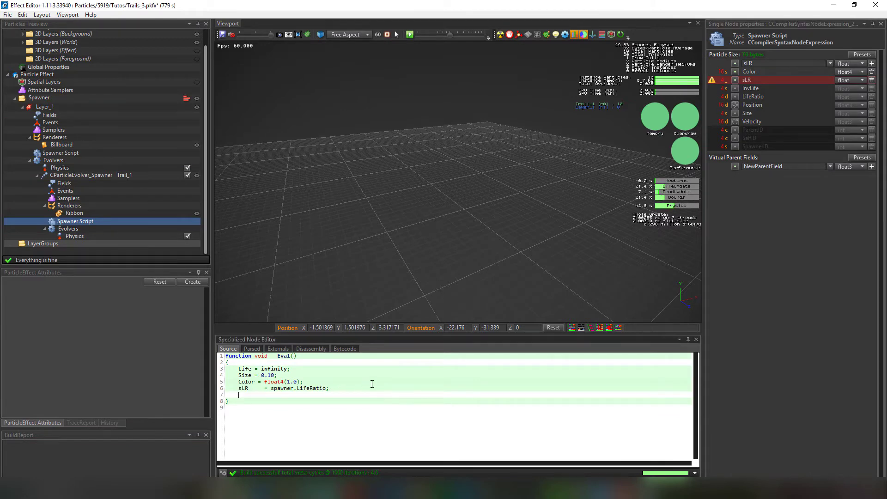
{"action": "key", "text": "Return"}
{"action": "key", "text": "Return"}
{"action": "key", "text": "Return"}
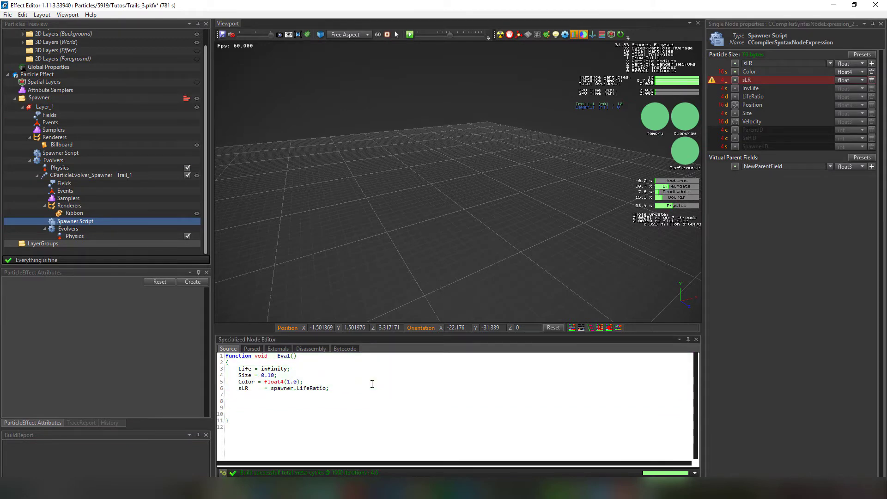
{"action": "type", "text": "float t = sLR * pi * 2 ;"}
{"action": "key", "text": "Return"}
{"action": "key", "text": "Return"}
{"action": "type", "text": "Position  ="}
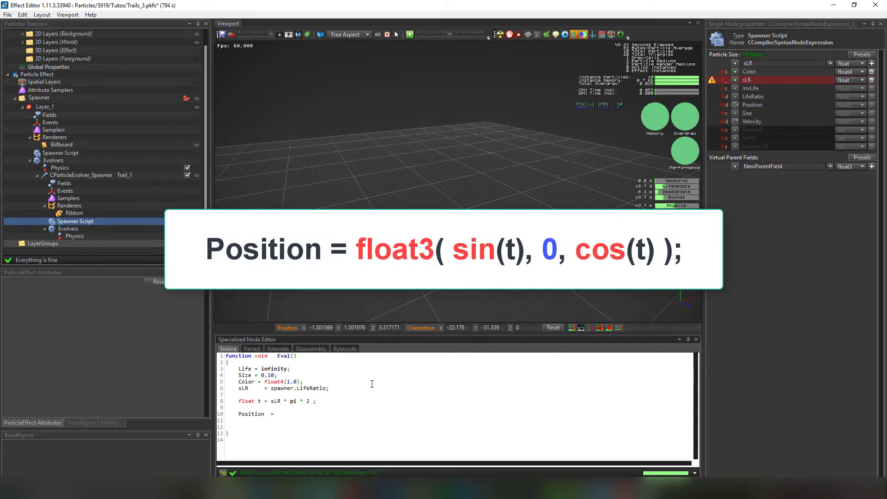
Step: Align the equals signs of the sLR, float t and Position lines in the script
{"action": "key", "text": "Home"}
{"action": "key", "text": "Right"}
{"action": "key", "text": "Right"}
{"action": "key", "text": "Right"}
{"action": "key", "text": "Right"}
{"action": "key", "text": "Right"}
{"action": "key", "text": "Tab"}
{"action": "key", "text": "Right"}
{"action": "key", "text": "Right"}
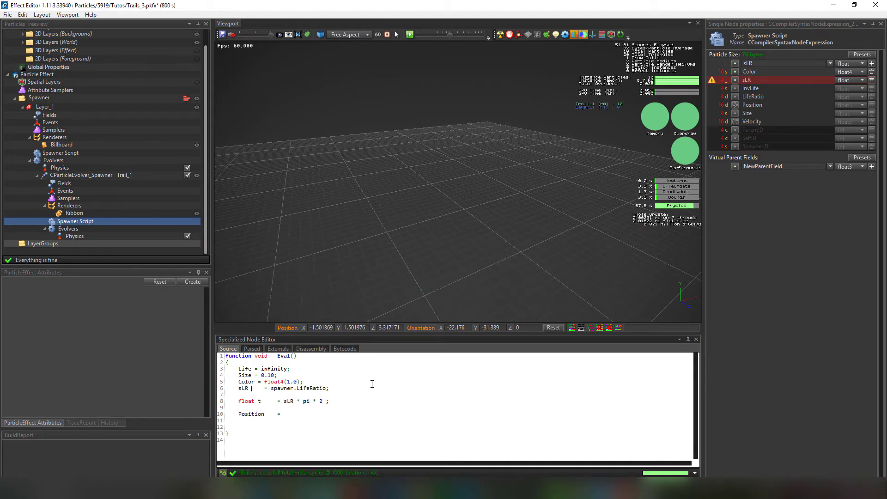
{"action": "key", "text": "Tab"}
{"action": "key", "text": "Down"}
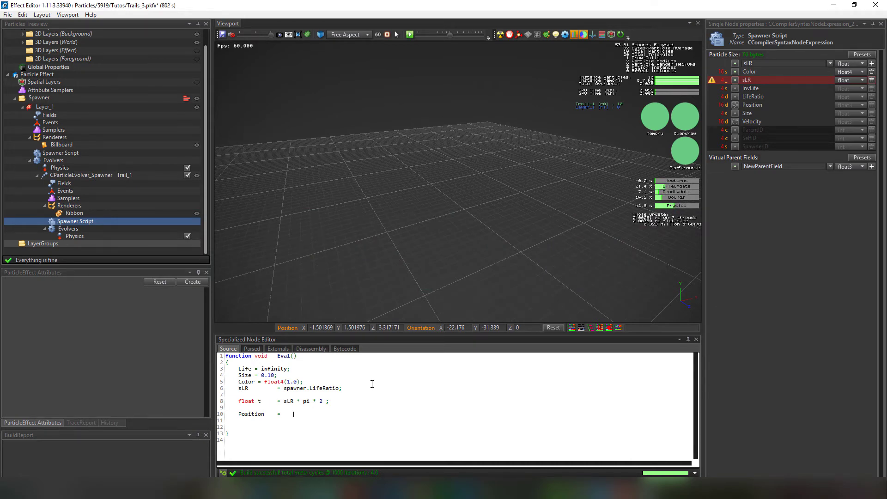
Step: Complete the script line "Position = float3 ( sin (t), 0, cos(t));", build it and restart the effect
{"action": "type", "text": "f"}
{"action": "key", "text": "BackSpace"}
{"action": "key", "text": "BackSpace"}
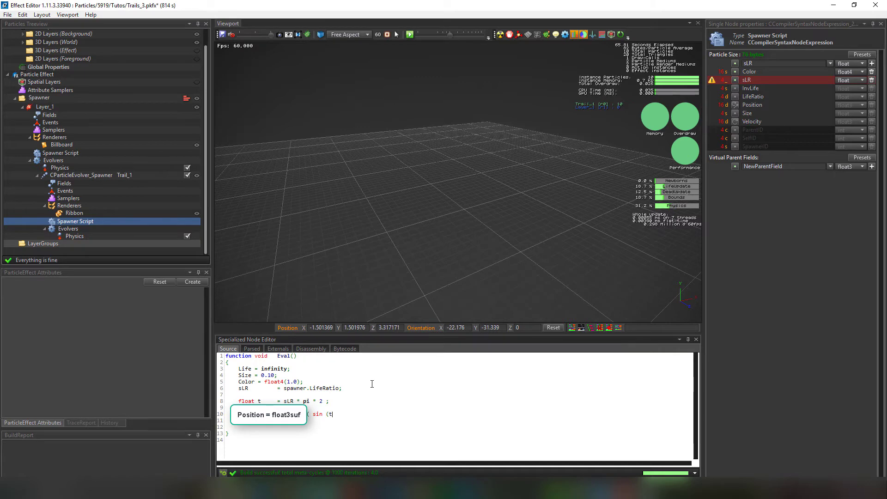
{"action": "type", "text": ", "}
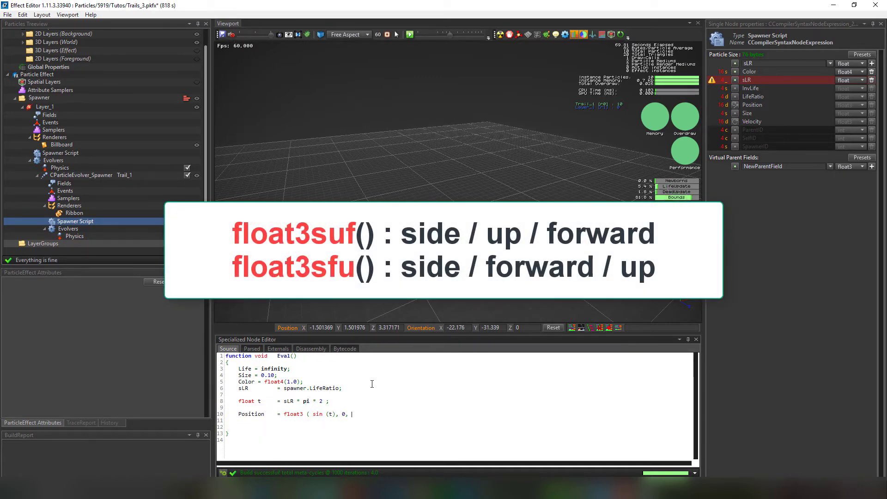
{"action": "type", "text": "cos(t));"}
{"action": "key", "text": "ctrl+Return"}
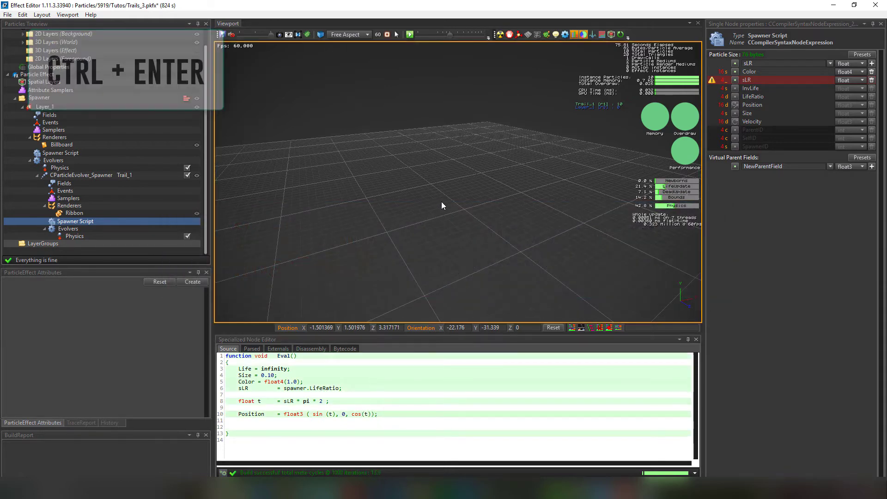
{"action": "key", "text": "ctrl+r"}
{"action": "mouse_move", "coordinate": [497, 239]}
{"action": "left_mouse_down", "text": "alt"}
{"action": "mouse_move", "coordinate": [325, 177]}
{"action": "mouse_move", "coordinate": [477, 234]}
{"action": "mouse_move", "coordinate": [470, 225]}
{"action": "mouse_move", "coordinate": [495, 226]}
{"action": "left_mouse_up", "text": "alt"}
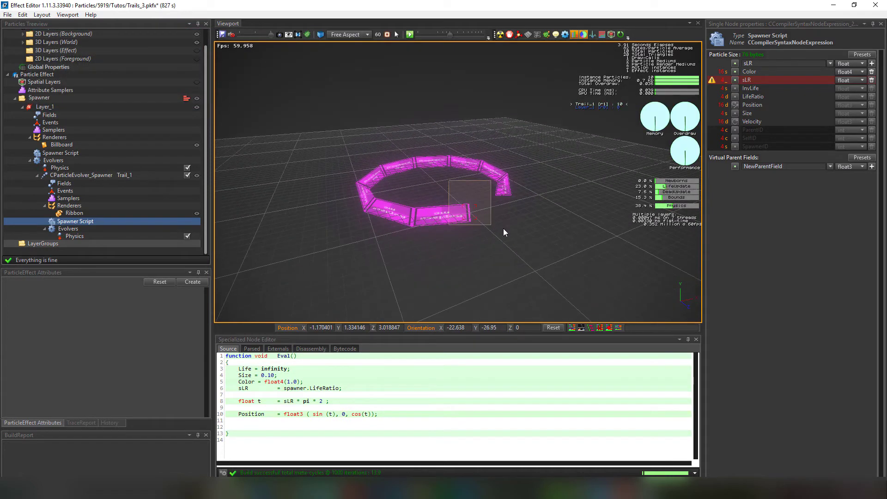
{"action": "scroll", "coordinate": [530, 241], "scroll_direction": "down", "scroll_amount": 3}
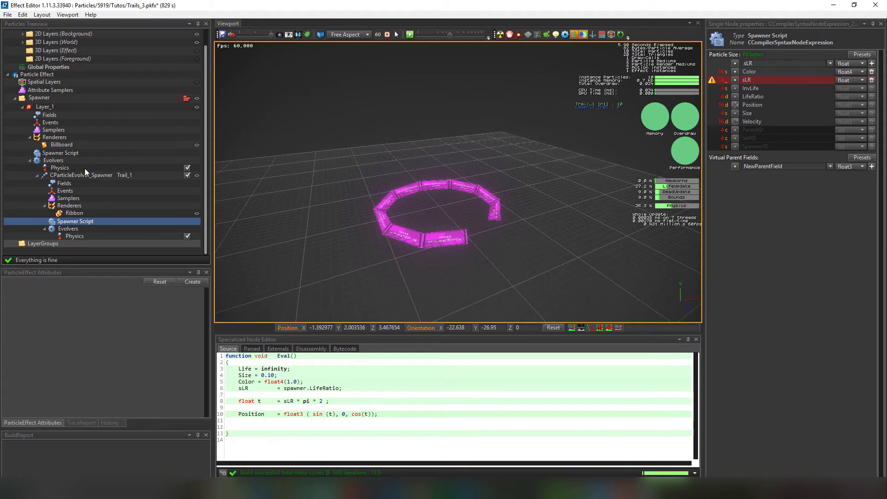
Step: Set Trail_1's FirstSpawnDelay to 0 and restart the effect to inspect the ring
{"action": "left_click", "coordinate": [118, 175]}
{"action": "left_click_drag", "start_coordinate": [832, 103], "coordinate": [780, 98]}
{"action": "key", "text": "ctrl+r"}
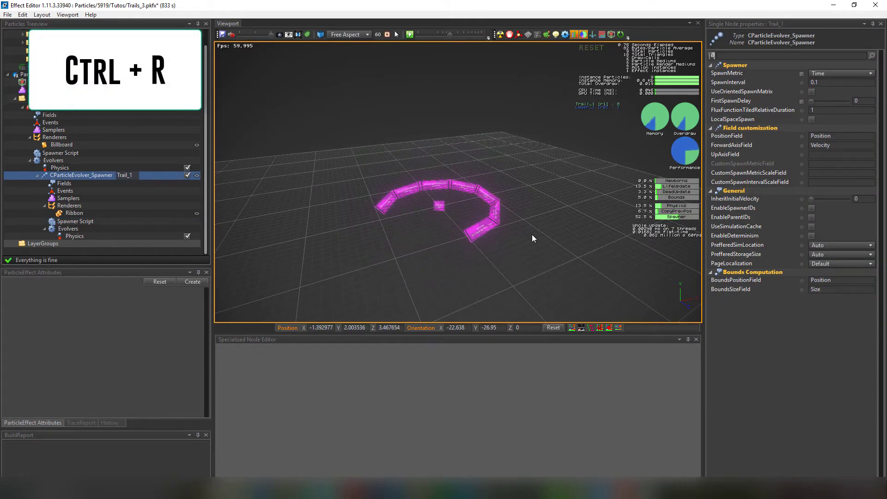
{"action": "left_click_drag", "start_coordinate": [480, 249], "coordinate": [504, 305], "text": "alt"}
{"action": "scroll", "coordinate": [458, 241], "scroll_direction": "down", "scroll_amount": 3}
{"action": "scroll", "coordinate": [457, 241], "scroll_direction": "up", "scroll_amount": 1}
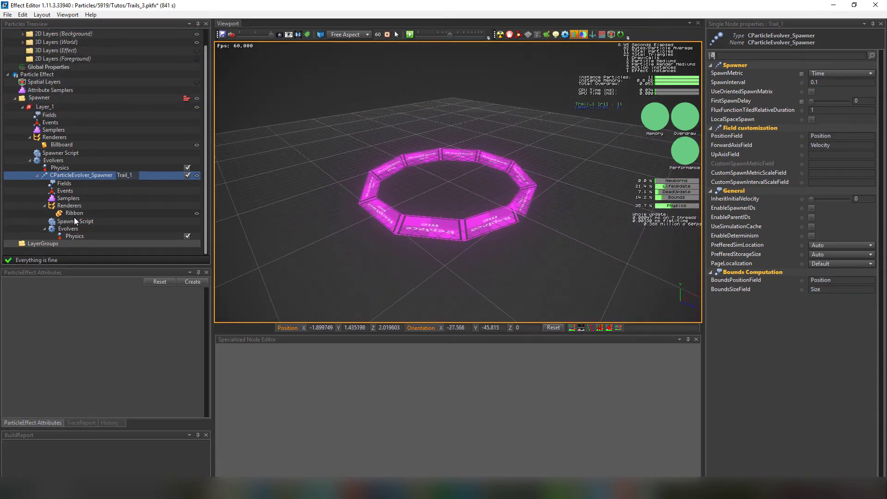
Step: Set Trail_1's SpawnInterval to 0.02 and inspect the ring
{"action": "left_click", "coordinate": [76, 221]}
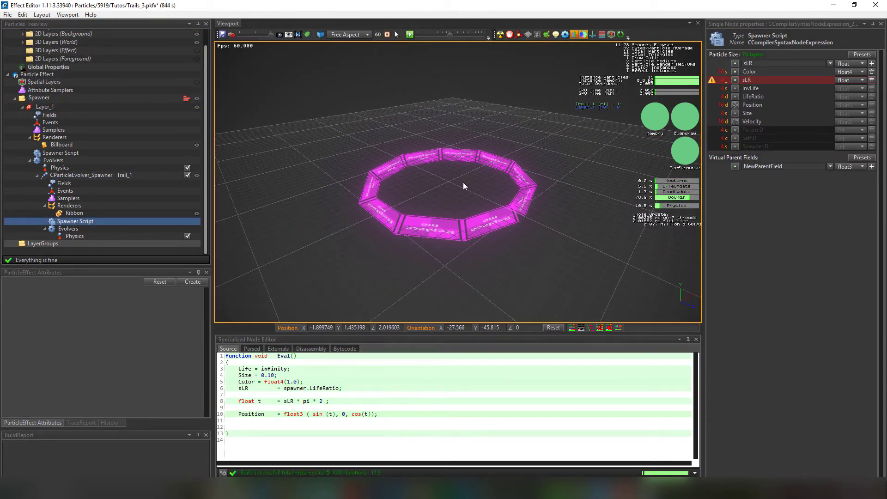
{"action": "left_click", "coordinate": [99, 175]}
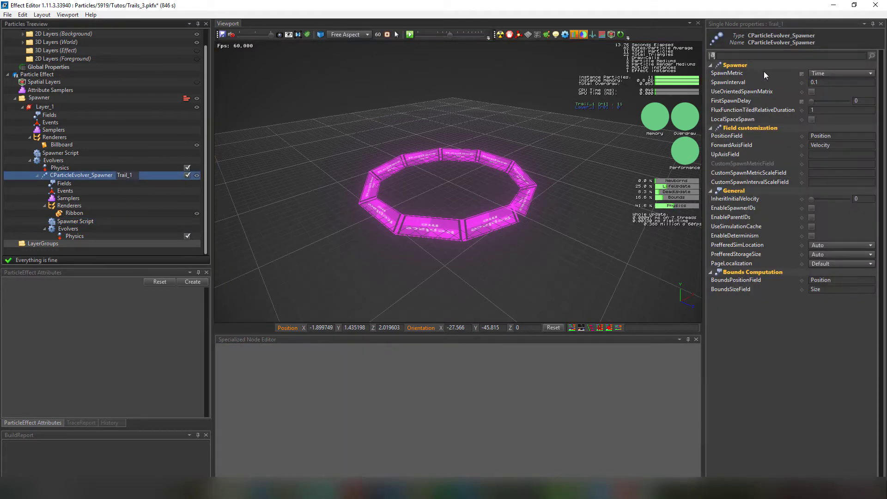
{"action": "left_click", "coordinate": [817, 83]}
{"action": "type", "text": "02"}
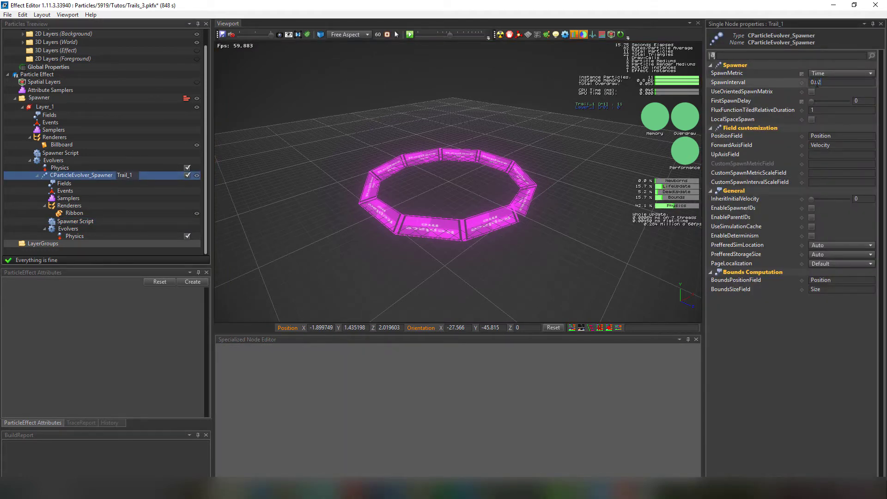
{"action": "left_click", "coordinate": [574, 199]}
{"action": "left_click_drag", "start_coordinate": [574, 199], "coordinate": [460, 251], "text": "alt"}
{"action": "scroll", "coordinate": [460, 252], "scroll_direction": "up", "scroll_amount": 3}
{"action": "scroll", "coordinate": [462, 252], "scroll_direction": "down", "scroll_amount": 3}
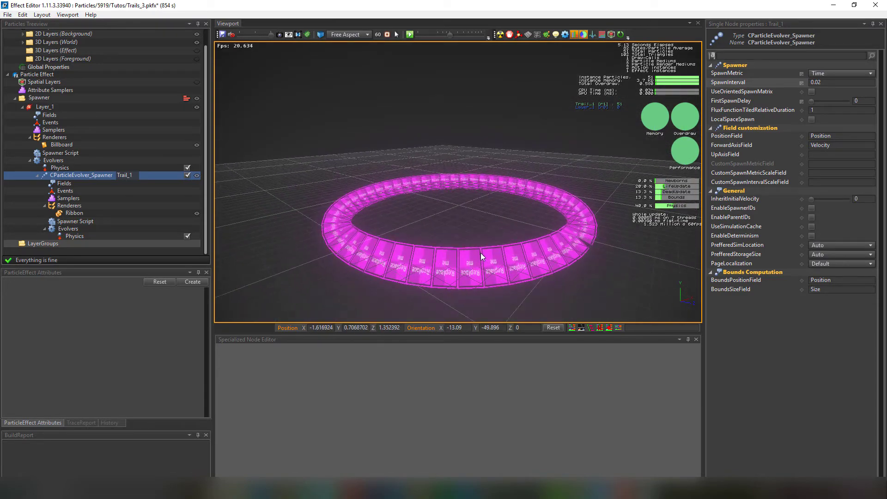
{"action": "scroll", "coordinate": [497, 233], "scroll_direction": "down", "scroll_amount": 3}
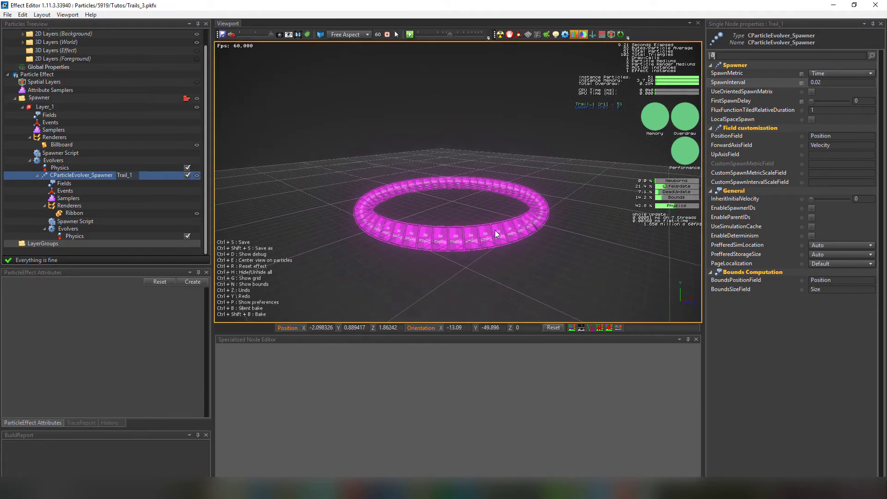
Step: Set the Ribbon renderer's BillboardMode to NormalAxisAligned and its AxisField to Axis
{"action": "left_click", "coordinate": [67, 213]}
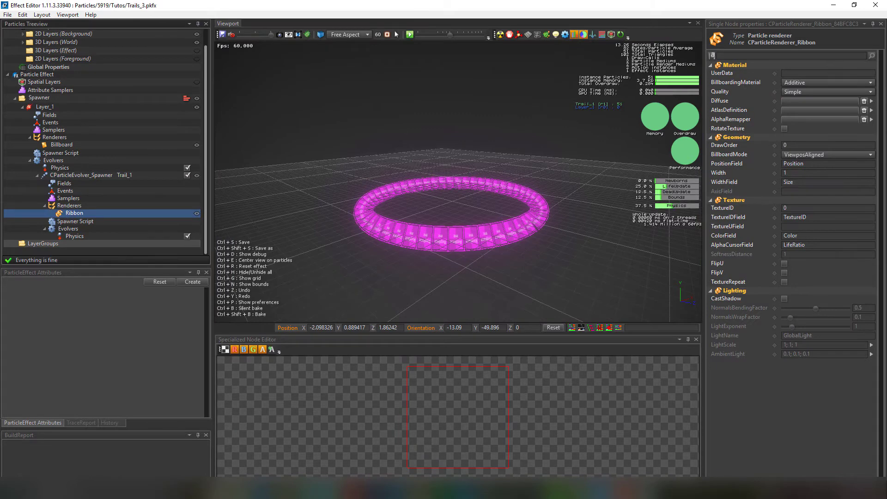
{"action": "left_click_drag", "start_coordinate": [492, 212], "coordinate": [381, 99]}
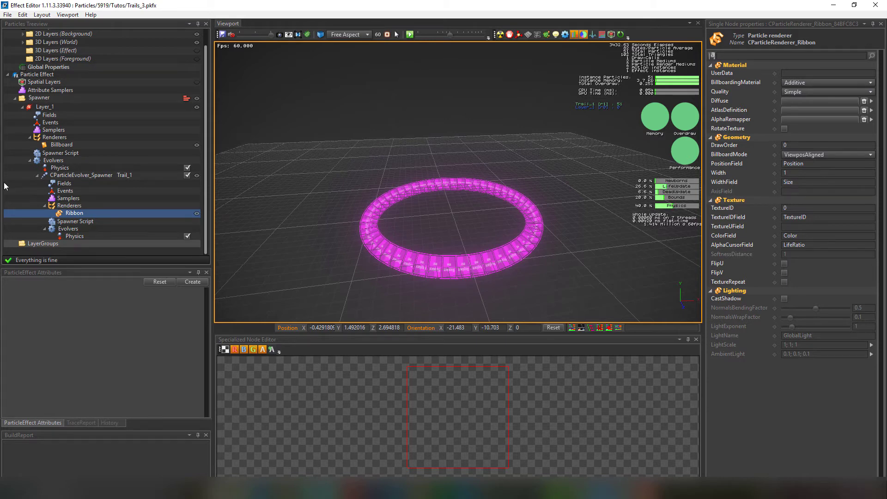
{"action": "left_click", "coordinate": [868, 92]}
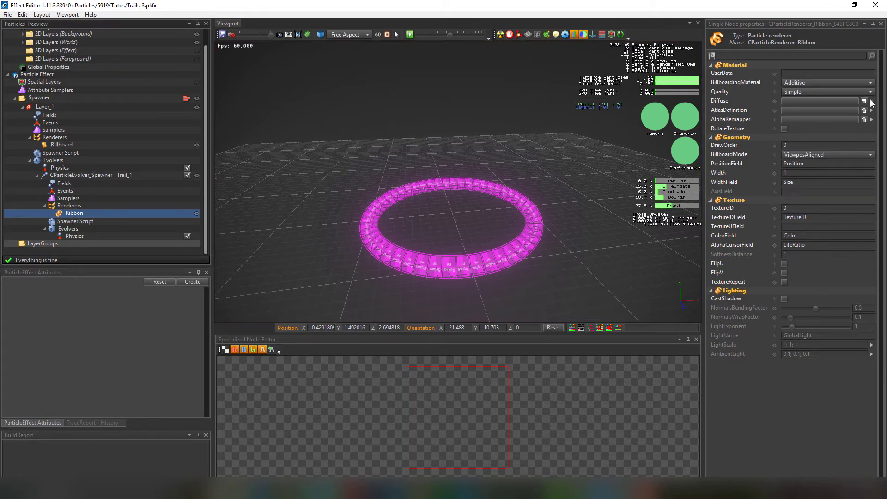
{"action": "left_click", "coordinate": [809, 155]}
{"action": "left_click", "coordinate": [805, 171]}
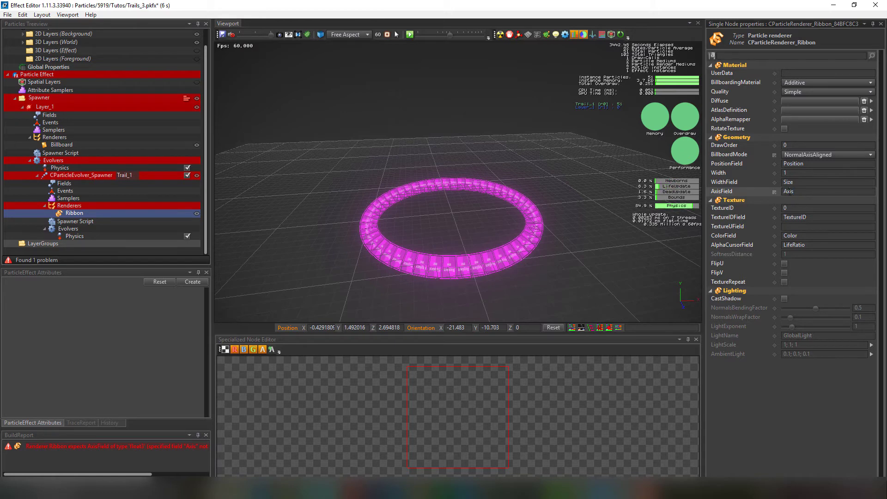
Step: Declare Axis as a new float3 field for Trail_1's particles
{"action": "left_click", "coordinate": [75, 221]}
{"action": "left_click", "coordinate": [830, 63]}
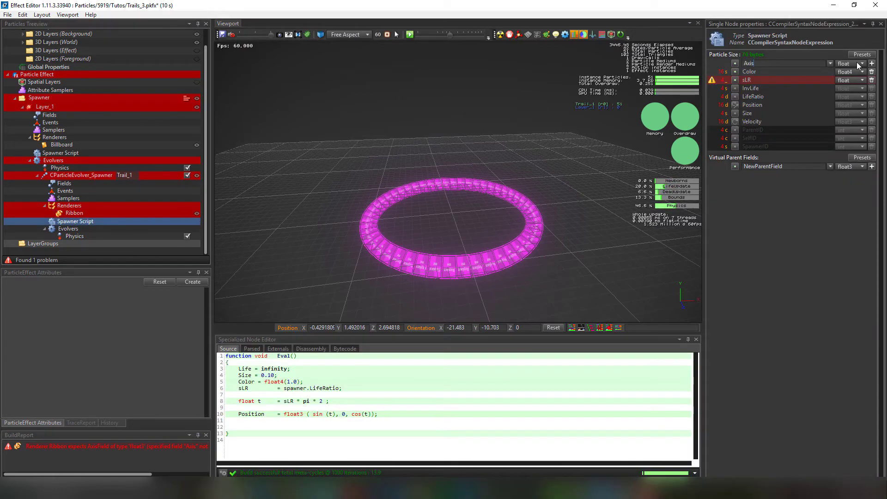
{"action": "left_click", "coordinate": [861, 63]}
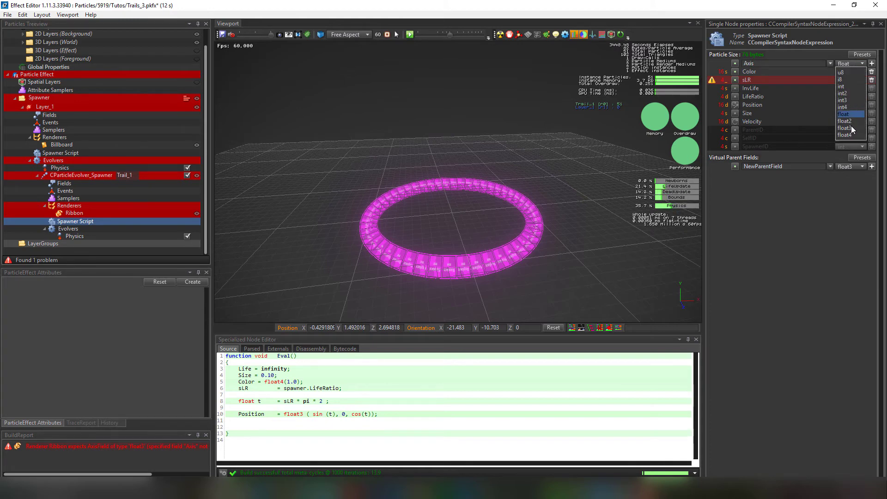
{"action": "left_click", "coordinate": [851, 129]}
{"action": "left_click", "coordinate": [871, 63]}
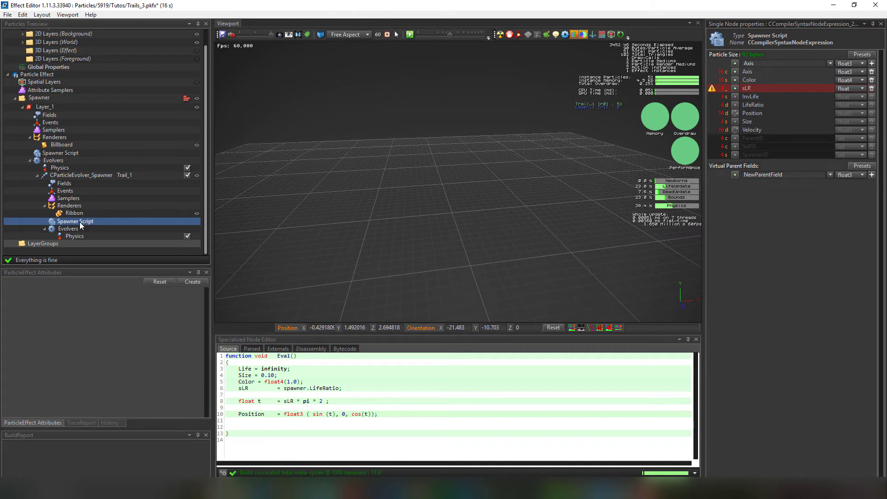
Step: Add the line "Axis = float3 ( 0,1,0);" below Position in Trail_1's spawner script and inspect the ribbon from above
{"action": "left_click", "coordinate": [290, 422]}
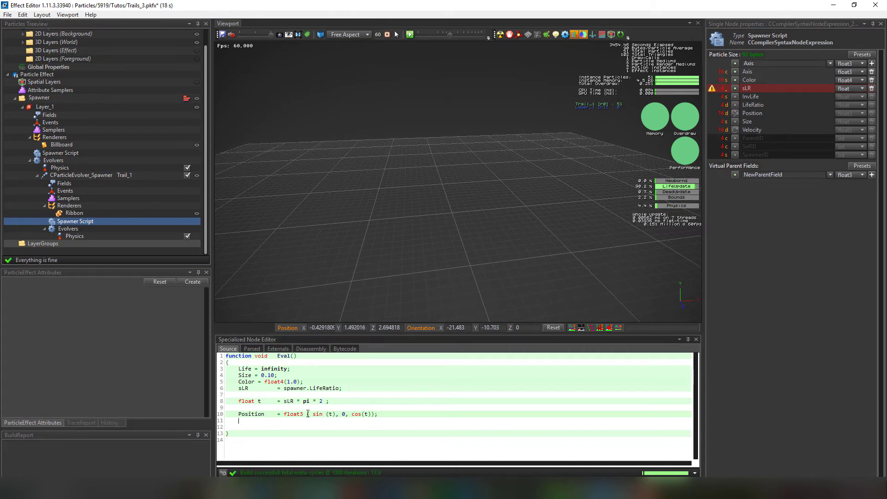
{"action": "type", "text": "float3"}
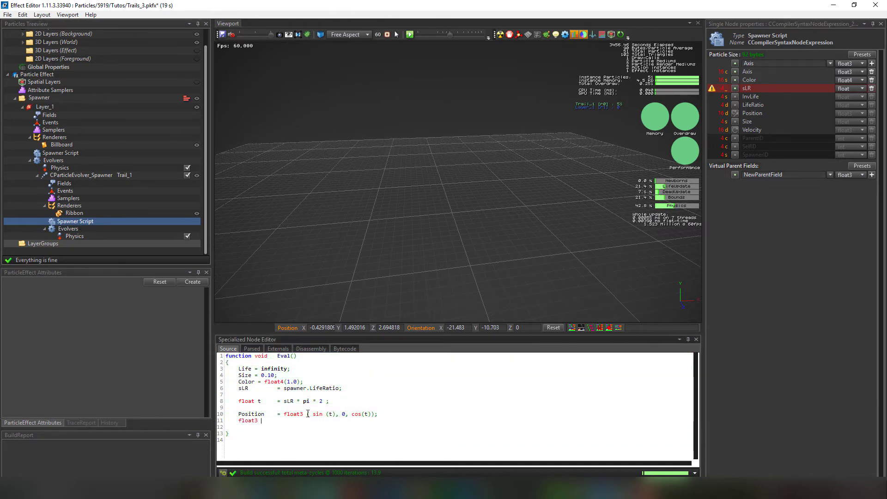
{"action": "type", "text": "\t="}
{"action": "key", "text": "BackSpace"}
{"action": "key", "text": "BackSpace"}
{"action": "key", "text": "Tab"}
{"action": "key", "text": "Home"}
{"action": "key", "text": "ctrl+shift+Right"}
{"action": "type", "text": "Axis        = float3 ( 0,0,0);"}
{"action": "key", "text": "Left"}
{"action": "key", "text": "Left"}
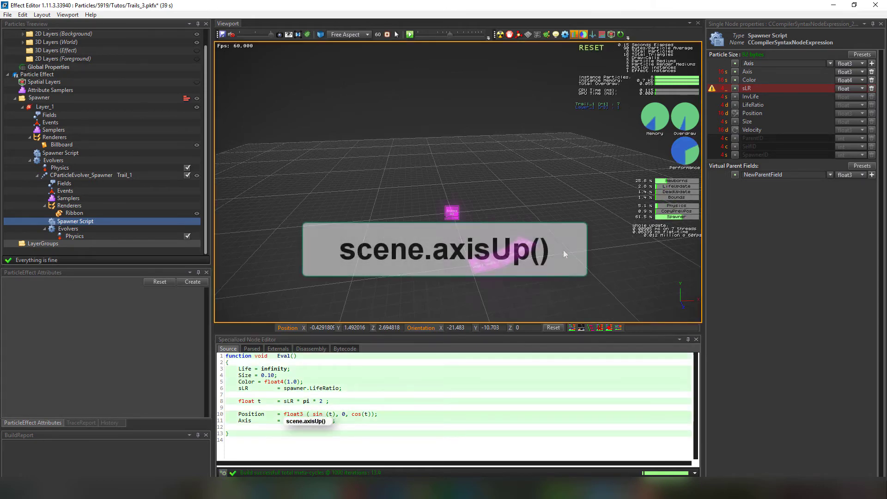
{"action": "left_click_drag", "start_coordinate": [513, 286], "coordinate": [416, 235], "text": "alt"}
{"action": "scroll", "coordinate": [412, 211], "scroll_direction": "up", "scroll_amount": 3}
{"action": "scroll", "coordinate": [441, 206], "scroll_direction": "down", "scroll_amount": 1}
{"action": "middle_click_drag", "start_coordinate": [440, 205], "coordinate": [458, 200], "text": "alt"}
{"action": "left_click_drag", "start_coordinate": [459, 204], "coordinate": [440, 150], "text": "alt"}
Step: Assign Hud_1-01.png from the Trails folder as the Ribbon renderer's Diffuse texture
{"action": "left_click", "coordinate": [91, 213]}
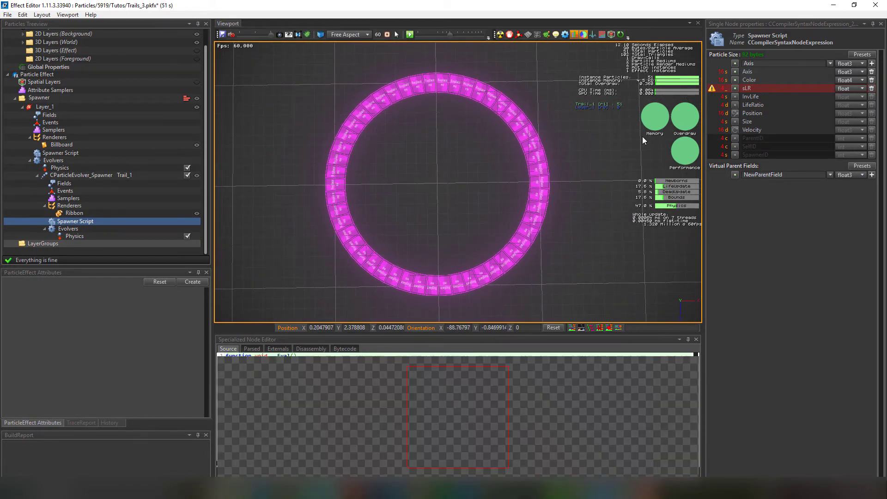
{"action": "left_click", "coordinate": [801, 101]}
{"action": "double_click", "coordinate": [263, 207]}
{"action": "double_click", "coordinate": [384, 211]}
Step: Assign AtlasX4.pkat from the Trails folder as the Ribbon renderer's AtlasDefinition
{"action": "left_click", "coordinate": [818, 110]}
{"action": "double_click", "coordinate": [264, 208]}
{"action": "double_click", "coordinate": [374, 226]}
{"action": "left_click_drag", "start_coordinate": [497, 305], "coordinate": [457, 253], "text": "alt"}
{"action": "middle_click_drag", "start_coordinate": [456, 250], "coordinate": [463, 230], "text": "alt"}
{"action": "scroll", "coordinate": [104, 151], "scroll_direction": "up", "scroll_amount": 1}
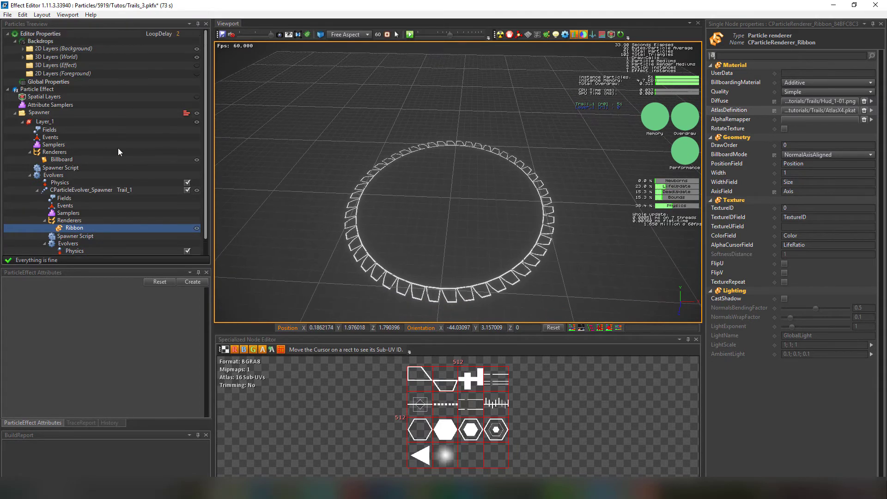
Step: Hide the 3D Layers (World) backdrop in the scene
{"action": "left_click", "coordinate": [197, 56]}
{"action": "left_click_drag", "start_coordinate": [383, 224], "coordinate": [419, 71], "text": "alt"}
{"action": "scroll", "coordinate": [465, 227], "scroll_direction": "down", "scroll_amount": 1}
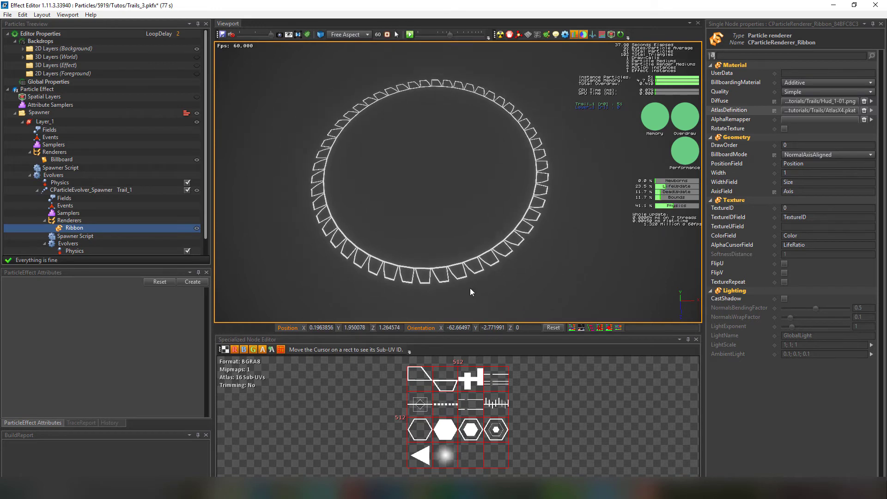
Step: Set the Ribbon renderer's TextureUField to sLR
{"action": "left_click", "coordinate": [81, 236]}
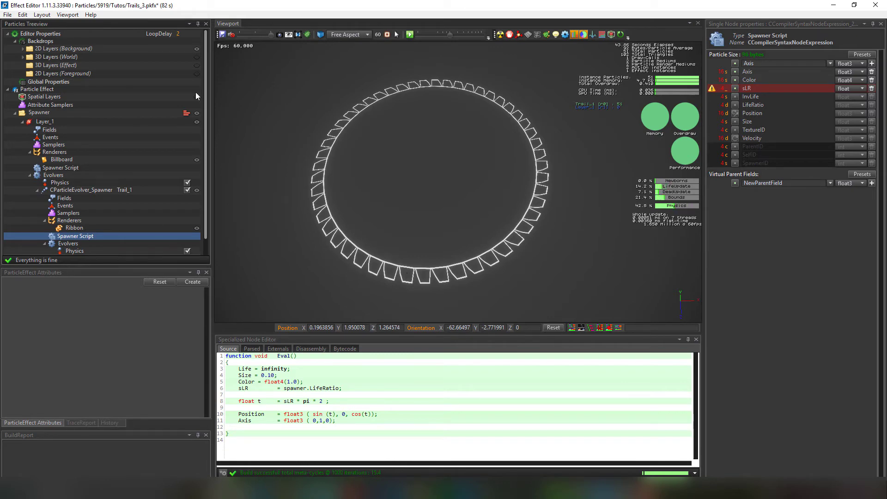
{"action": "left_click", "coordinate": [74, 228]}
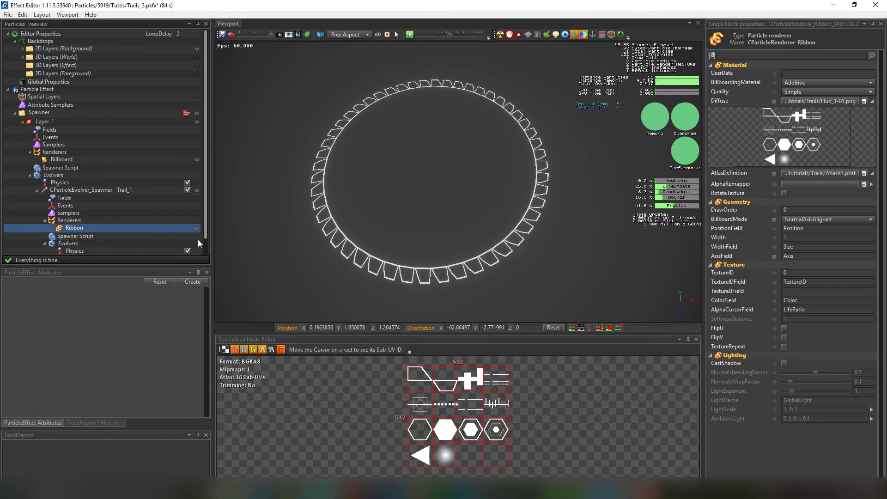
{"action": "left_click", "coordinate": [796, 293]}
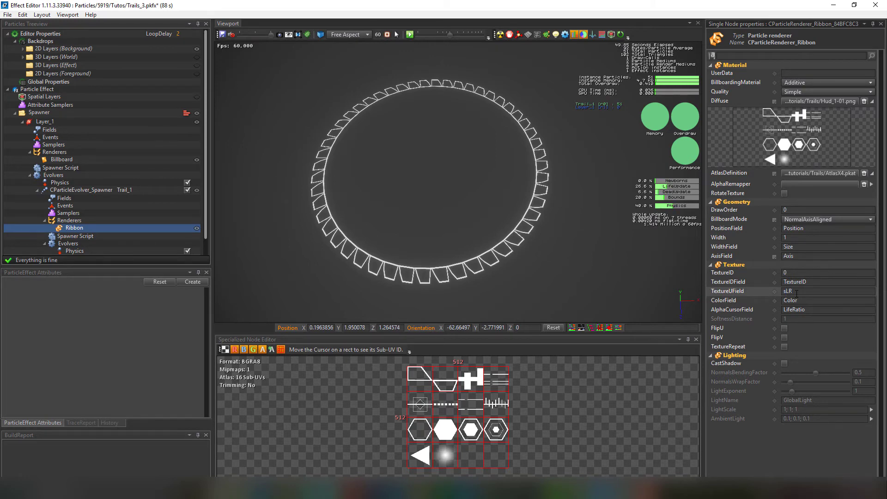
{"action": "type", "text": "sLR"}
{"action": "key", "text": "Return"}
{"action": "left_click_drag", "start_coordinate": [440, 257], "coordinate": [464, 255], "text": "alt"}
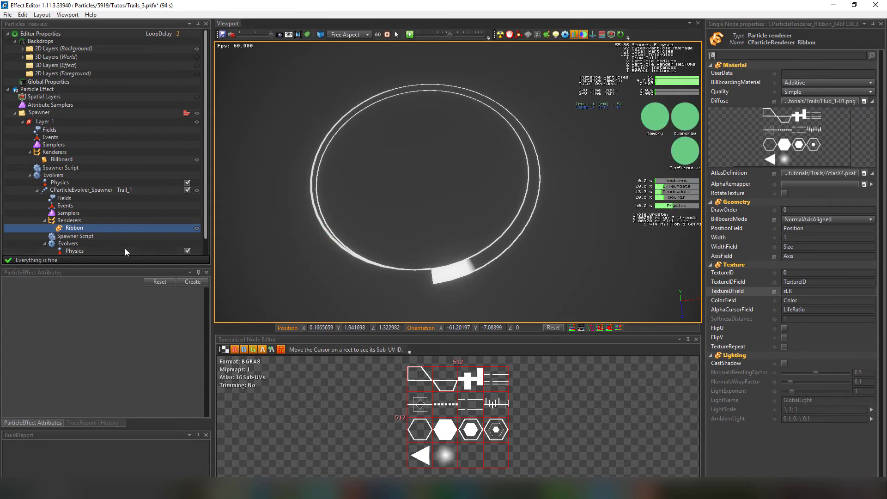
Step: Add the line "TextureID = 3;" below sLR in Trail_1's spawner script and restart the effect
{"action": "left_click", "coordinate": [72, 236]}
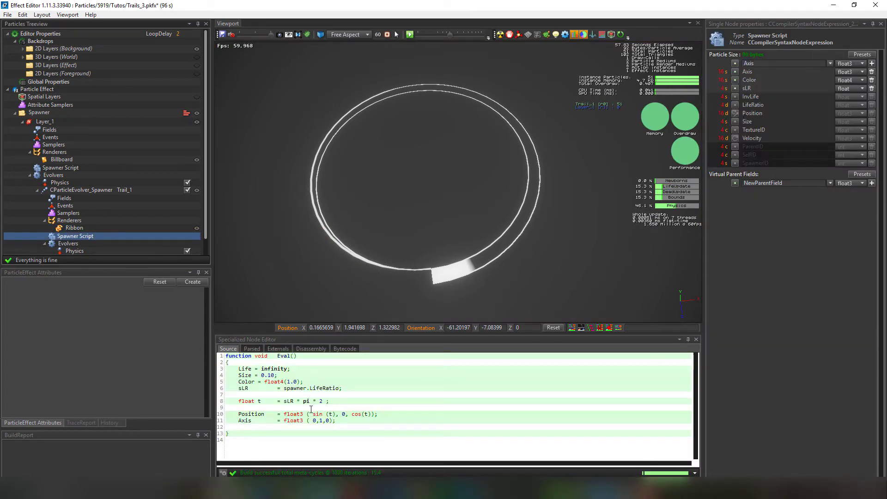
{"action": "left_click", "coordinate": [279, 395]}
{"action": "type", "text": "TextureID   = 3;"}
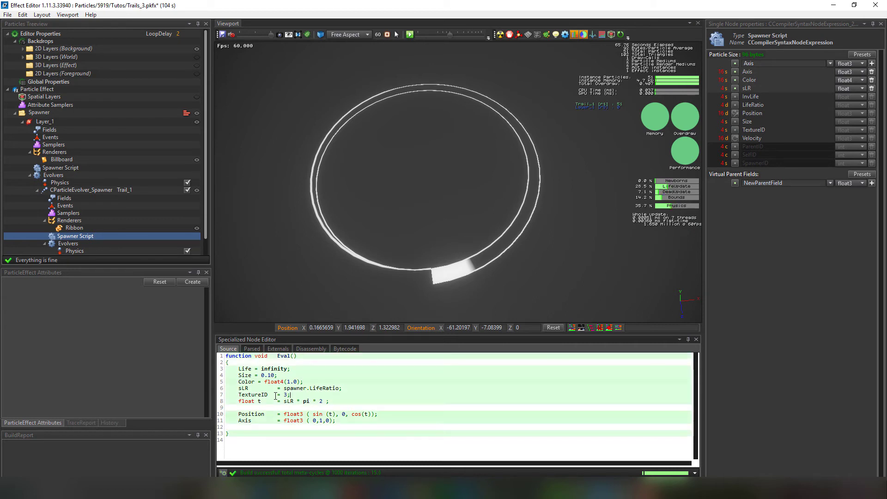
{"action": "left_click", "coordinate": [369, 275]}
{"action": "key", "text": "ctrl+r"}
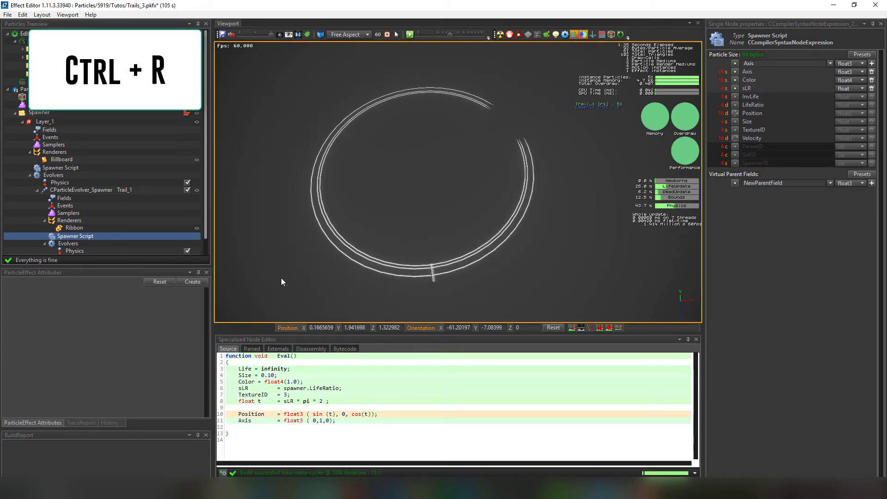
Step: Clear the Ribbon renderer's TextureUField and check the sub-UV IDs in the atlas preview
{"action": "left_click", "coordinate": [74, 227]}
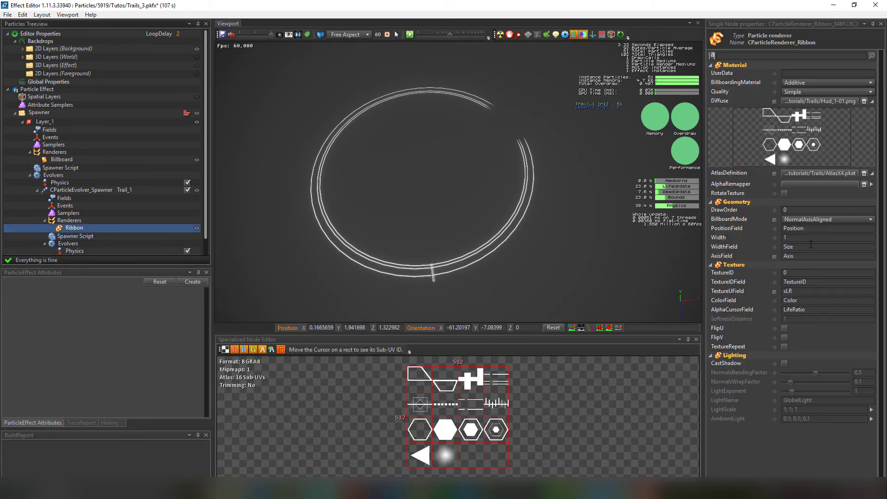
{"action": "left_click_drag", "start_coordinate": [802, 291], "coordinate": [768, 290]}
{"action": "key", "text": "BackSpace"}
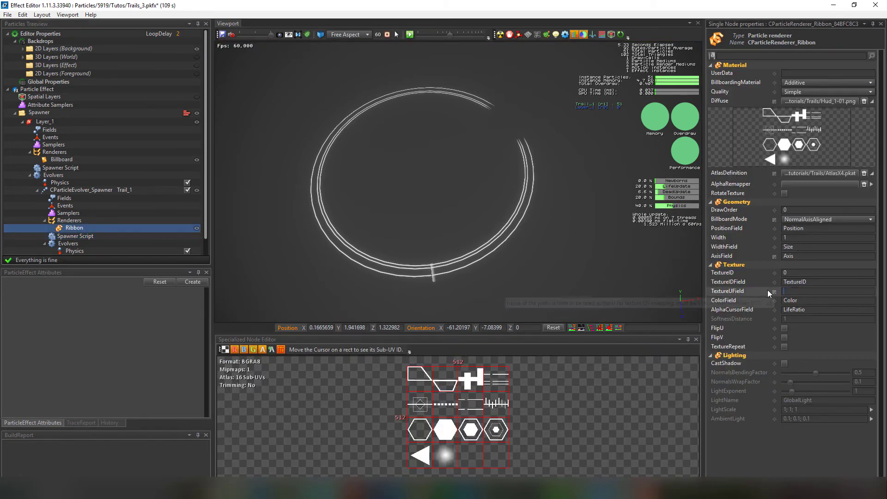
{"action": "key", "text": "Return"}
{"action": "left_click", "coordinate": [487, 383]}
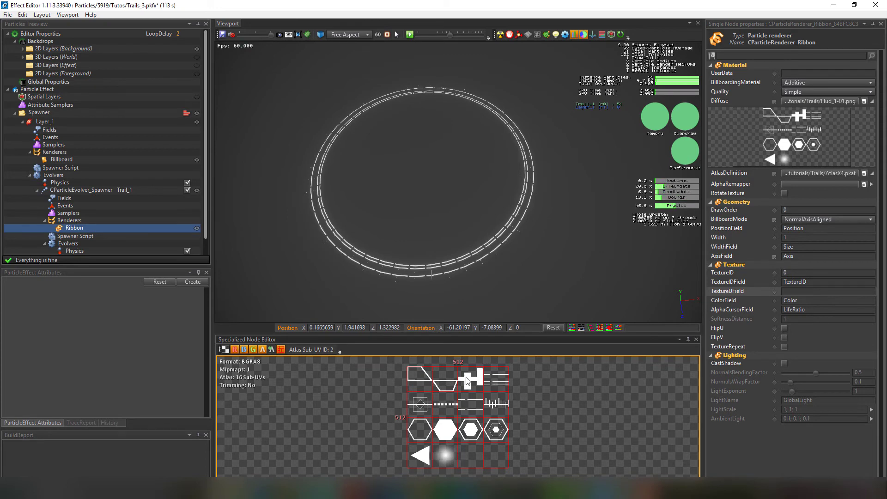
Step: Set TextureID to 2 in Trail_1's spawner script and restart the effect
{"action": "left_click", "coordinate": [79, 236]}
{"action": "left_click", "coordinate": [289, 396]}
{"action": "key", "text": "BackSpace"}
{"action": "type", "text": "2;"}
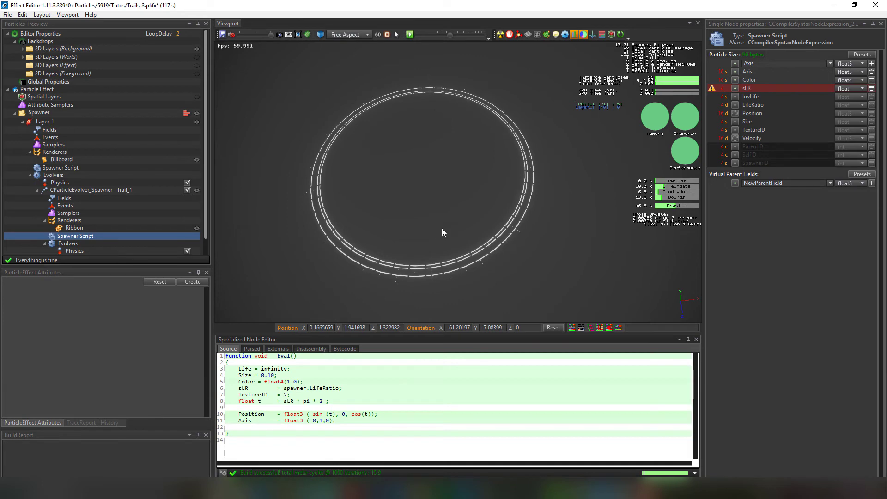
{"action": "left_click", "coordinate": [440, 233]}
{"action": "key", "text": "ctrl+r"}
Step: Examine the textured ribbon ring from above, near and far, and at a low side angle
{"action": "left_click_drag", "start_coordinate": [398, 106], "coordinate": [456, 121], "text": "alt"}
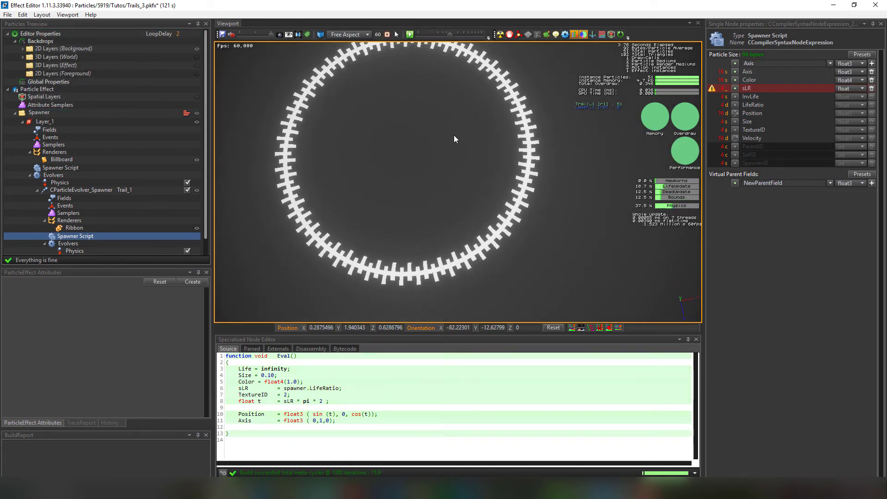
{"action": "scroll", "coordinate": [456, 121], "scroll_direction": "down", "scroll_amount": 3}
{"action": "middle_click_drag", "start_coordinate": [456, 144], "coordinate": [479, 172], "text": "alt"}
{"action": "scroll", "coordinate": [471, 190], "scroll_direction": "down", "scroll_amount": 2}
{"action": "scroll", "coordinate": [462, 218], "scroll_direction": "up", "scroll_amount": 3}
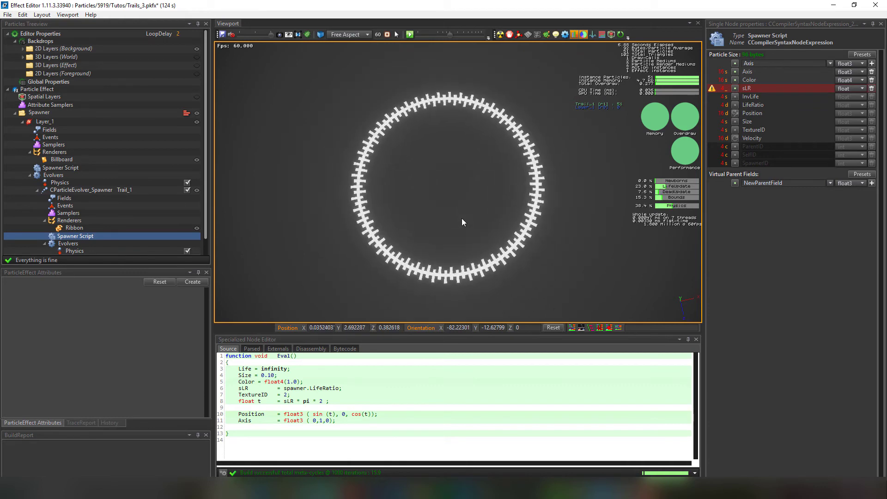
{"action": "scroll", "coordinate": [461, 218], "scroll_direction": "up", "scroll_amount": 2}
{"action": "middle_click_drag", "start_coordinate": [462, 218], "coordinate": [458, 199], "text": "alt"}
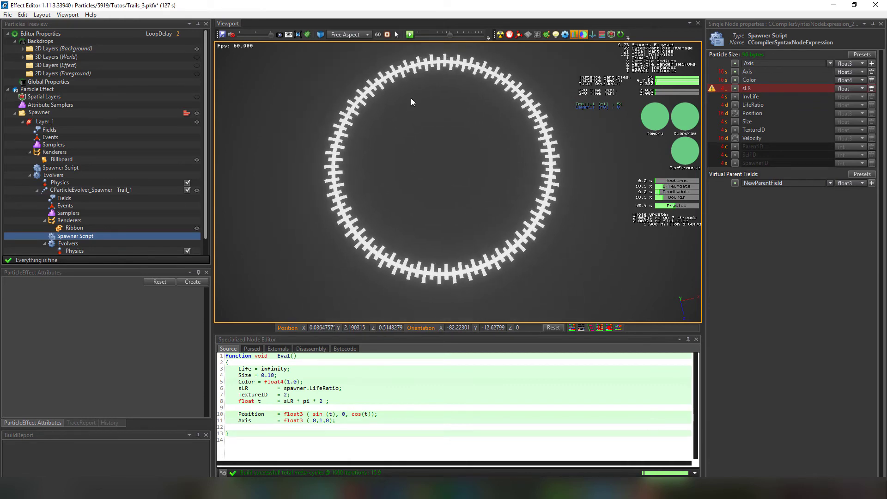
{"action": "left_click_drag", "start_coordinate": [458, 209], "coordinate": [518, 268]}
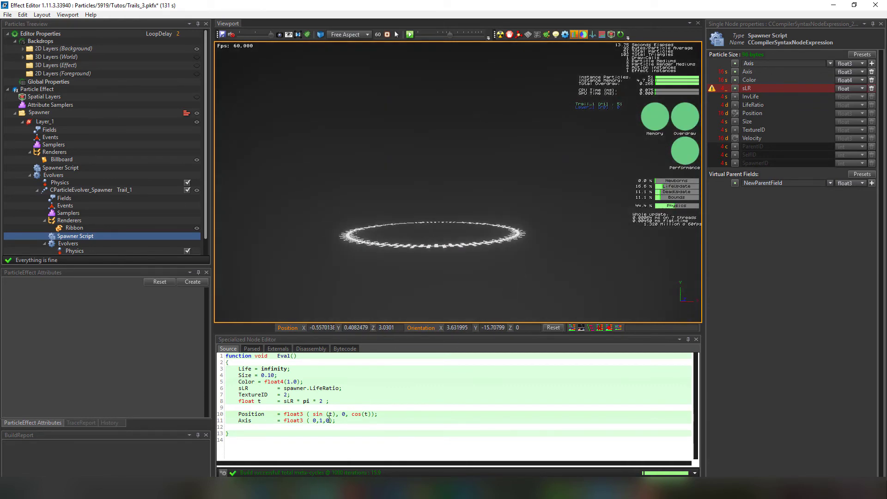
Step: Try other constant component values of 0 and 1 in Trail_1's Axis vector and rebuild the script
{"action": "left_click_drag", "start_coordinate": [312, 421], "coordinate": [316, 421]}
{"action": "type", "text": "1,"}
{"action": "type", "text": "0,"}
{"action": "key", "text": "shift+Right"}
{"action": "type", "text": "1"}
{"action": "key", "text": "F7"}
{"action": "left_click_drag", "start_coordinate": [467, 254], "coordinate": [465, 251], "text": "alt"}
{"action": "left_click_drag", "start_coordinate": [430, 296], "coordinate": [358, 249], "text": "alt"}
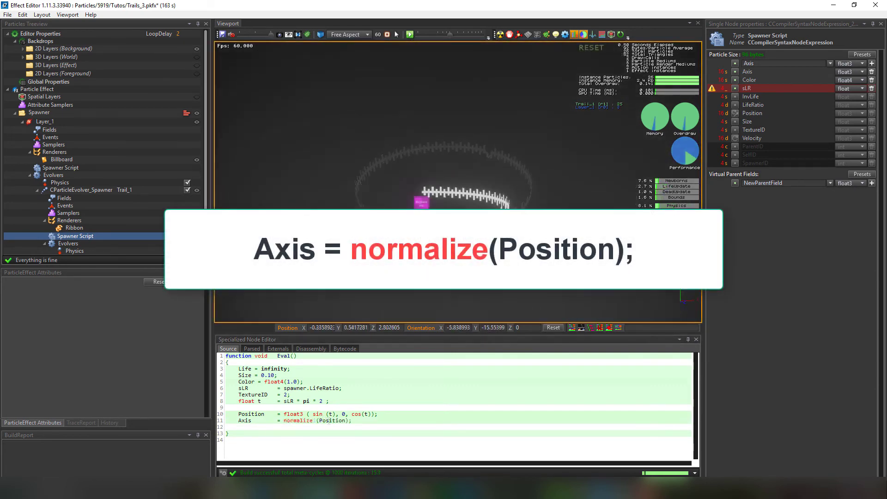
Step: Restart the effect and examine the ribbon's orientation around the ring with Axis as normalize (Position)
{"action": "key", "text": "ctrl+r"}
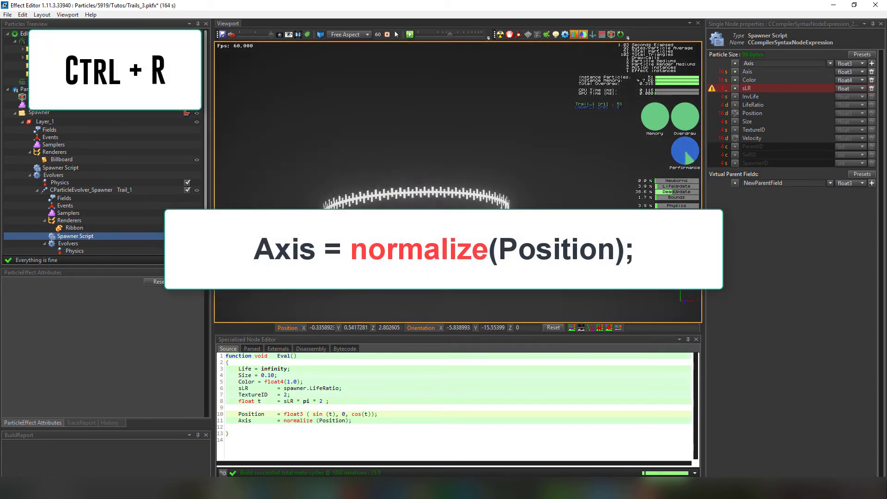
{"action": "left_click_drag", "start_coordinate": [596, 202], "coordinate": [415, 236], "text": "alt"}
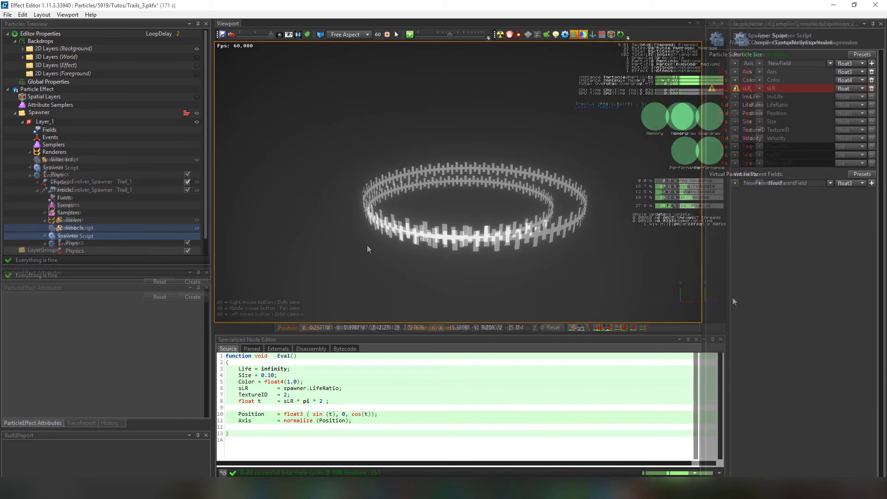
{"action": "scroll", "coordinate": [523, 233], "scroll_direction": "down", "scroll_amount": 2}
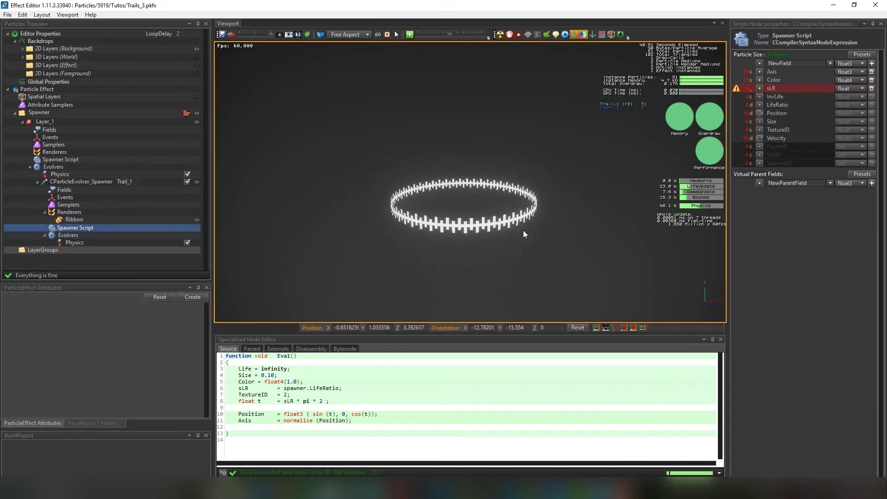
{"action": "left_click_drag", "start_coordinate": [523, 230], "coordinate": [515, 246], "text": "alt"}
{"action": "scroll", "coordinate": [515, 248], "scroll_direction": "up", "scroll_amount": 4}
Step: Add the line "float3 tempPosition = normalize ( float3 (Position.x, angle, Position.z));" between Position and Axis in the spawner script
{"action": "left_click", "coordinate": [390, 412]}
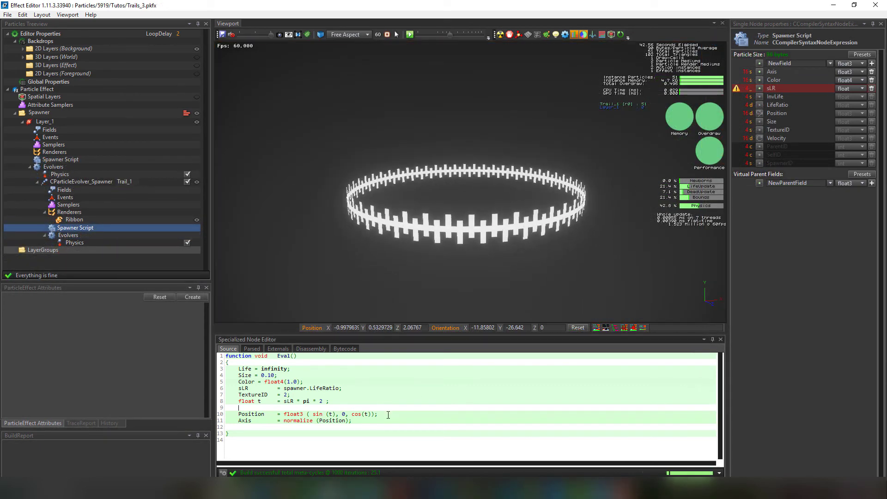
{"action": "key", "text": "Return"}
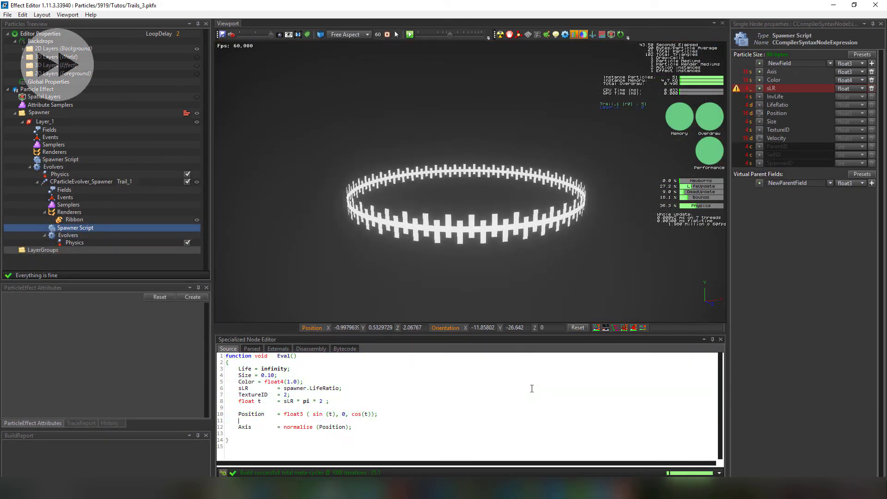
{"action": "type", "text": "float3 temp "}
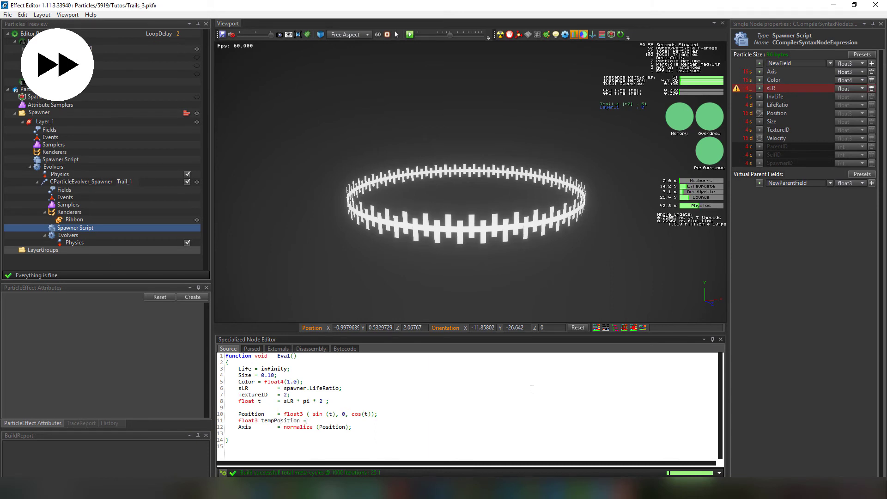
{"action": "type", "text": "a"}
{"action": "type", "text": "x, angle, Position.z));"}
Step: Declare "float angle = 0.7;" on a new line above tempPosition
{"action": "key", "text": "Home"}
{"action": "key", "text": "Return"}
{"action": "key", "text": "Up"}
{"action": "type", "text": "flo"}
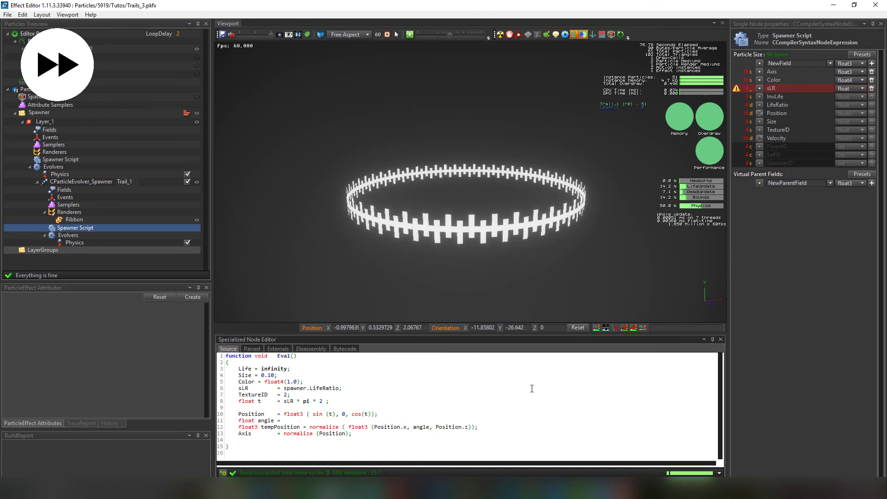
Step: Replace the normalize (Position) expression of Axis with tempPosition and restart the effect
{"action": "key", "text": "ctrl+shift+Left"}
{"action": "key", "text": "ctrl+shift+Left"}
{"action": "key", "text": "ctrl+shift+Left"}
{"action": "key", "text": "BackSpace"}
{"action": "double_click", "coordinate": [284, 427]}
{"action": "key", "text": "ctrl+c"}
{"action": "left_click", "coordinate": [284, 433]}
{"action": "key", "text": "ctrl+v"}
{"action": "left_click", "coordinate": [489, 240]}
{"action": "key", "text": "ctrl+r"}
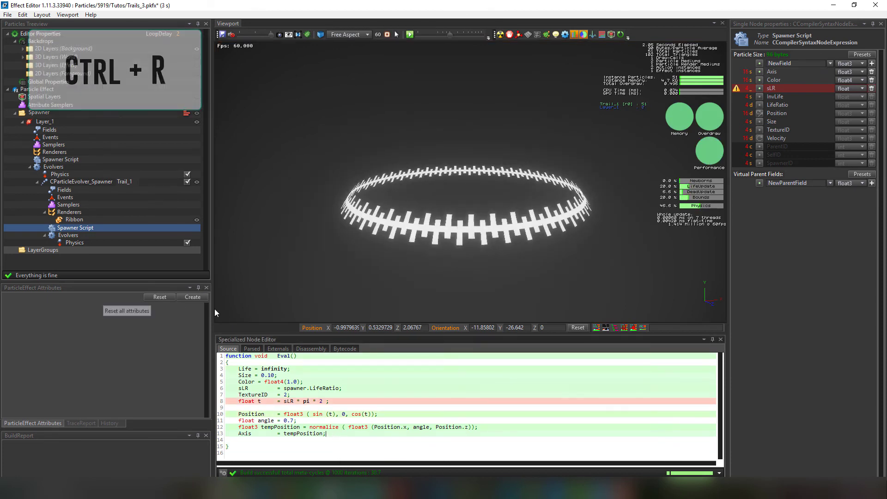
Step: Create a particle effect attribute of type float named AxisAngle
{"action": "left_click", "coordinate": [187, 297]}
{"action": "type", "text": "AxisAngle"}
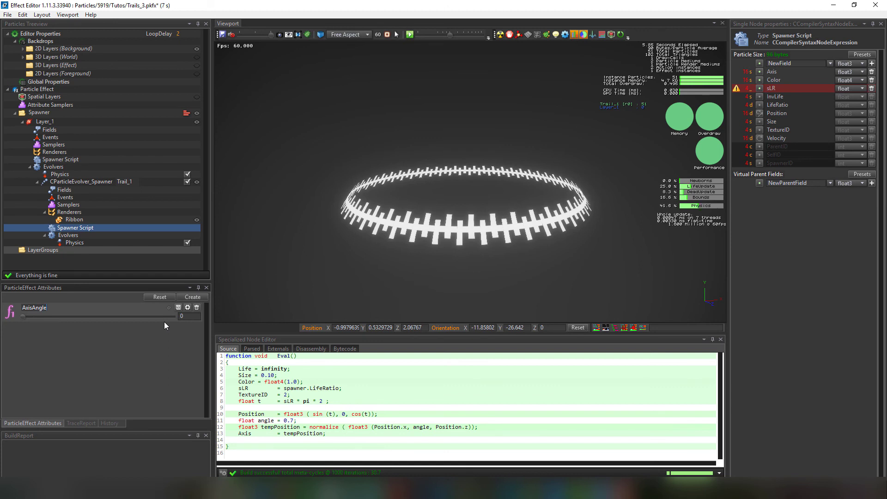
{"action": "key", "text": "Return"}
Step: Limit the AxisAngle attribute to a minimum of -5 and a maximum of 5
{"action": "left_click_drag", "start_coordinate": [78, 393], "coordinate": [50, 389]}
{"action": "type", "text": "-5"}
{"action": "key", "text": "Tab"}
{"action": "type", "text": "5"}
{"action": "key", "text": "Return"}
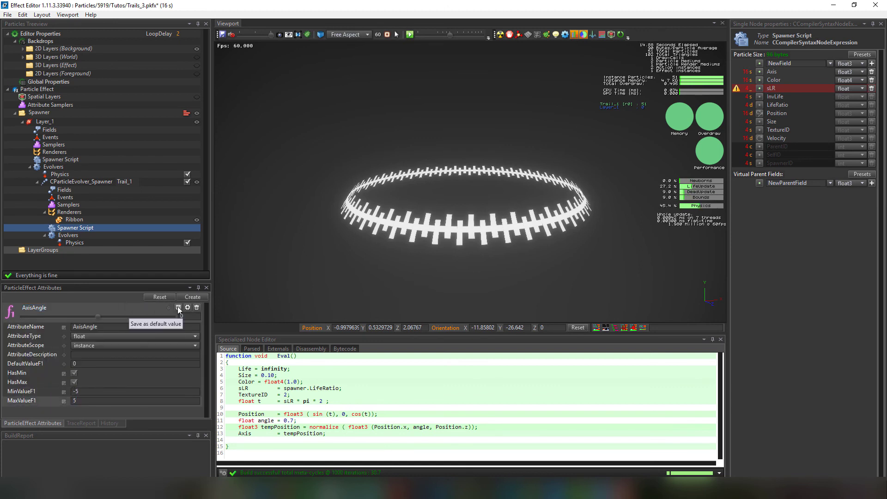